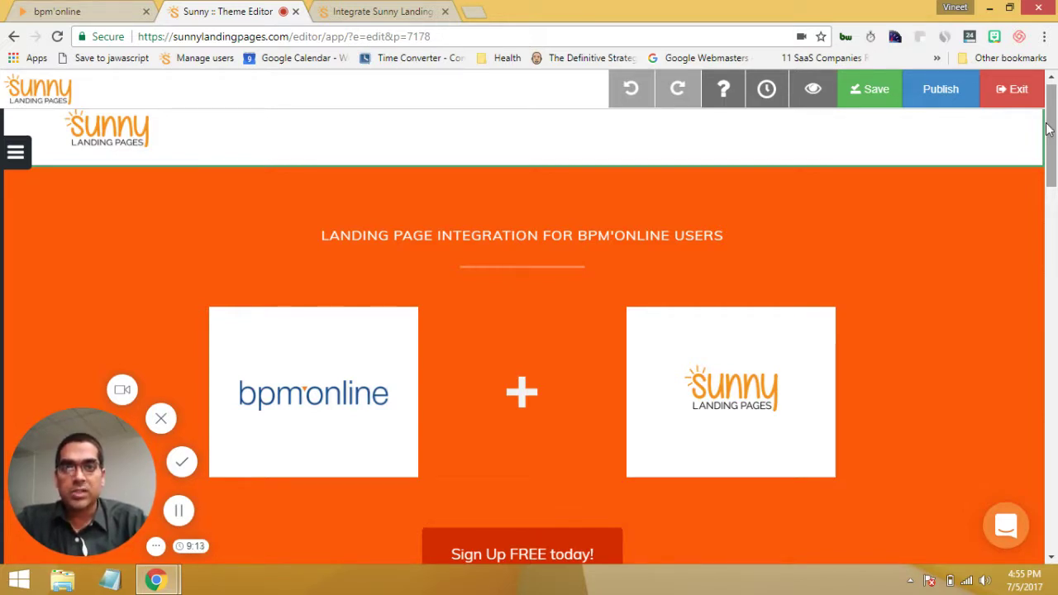
# Step: Create a new Lead registration form record under Landing pages and web forms in bpm'online
pyautogui.click(78, 11)
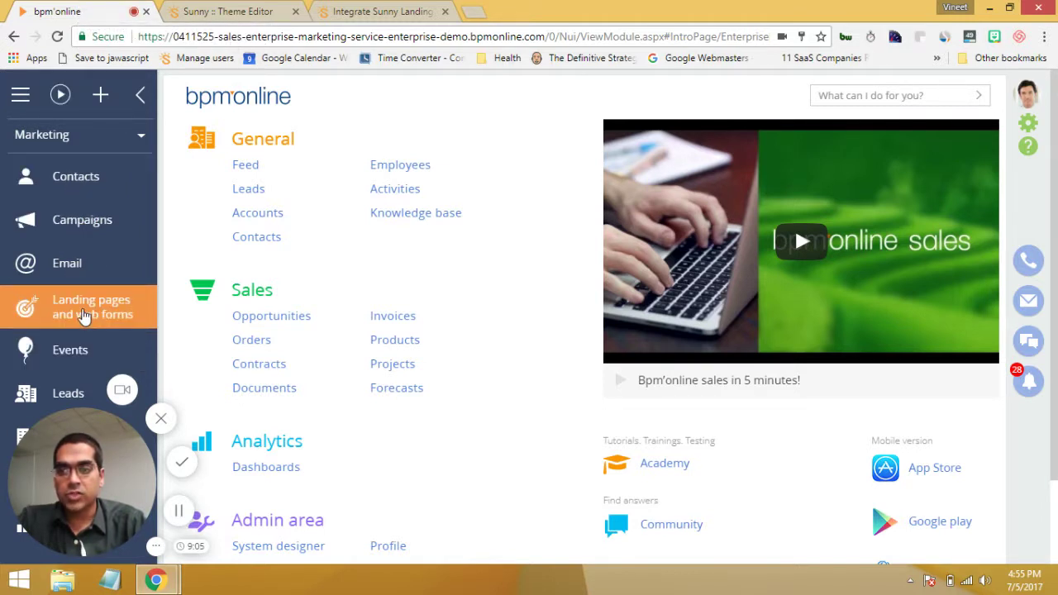
pyautogui.click(83, 317)
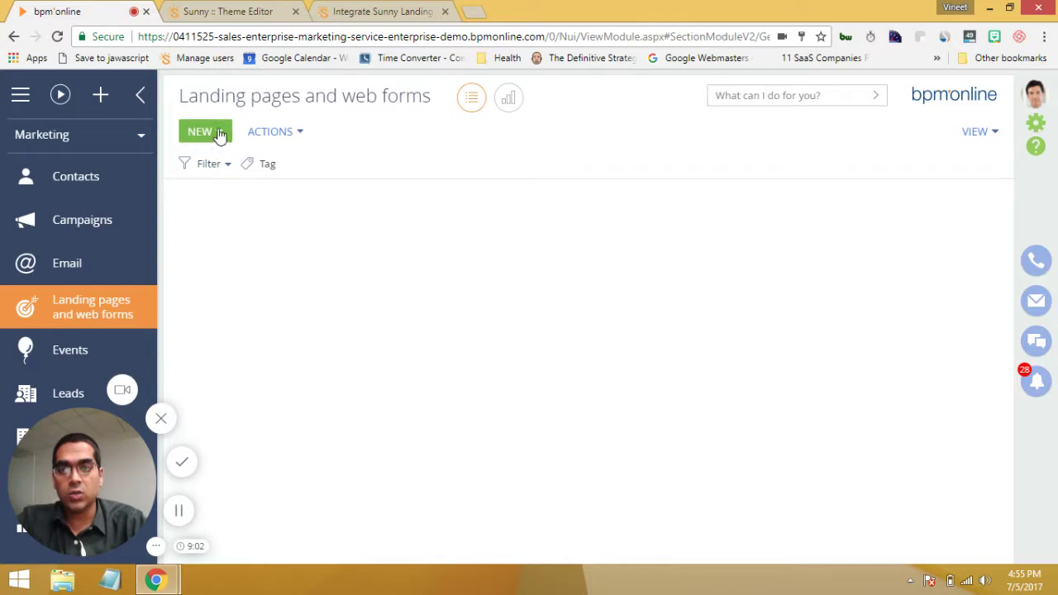
pyautogui.click(220, 134)
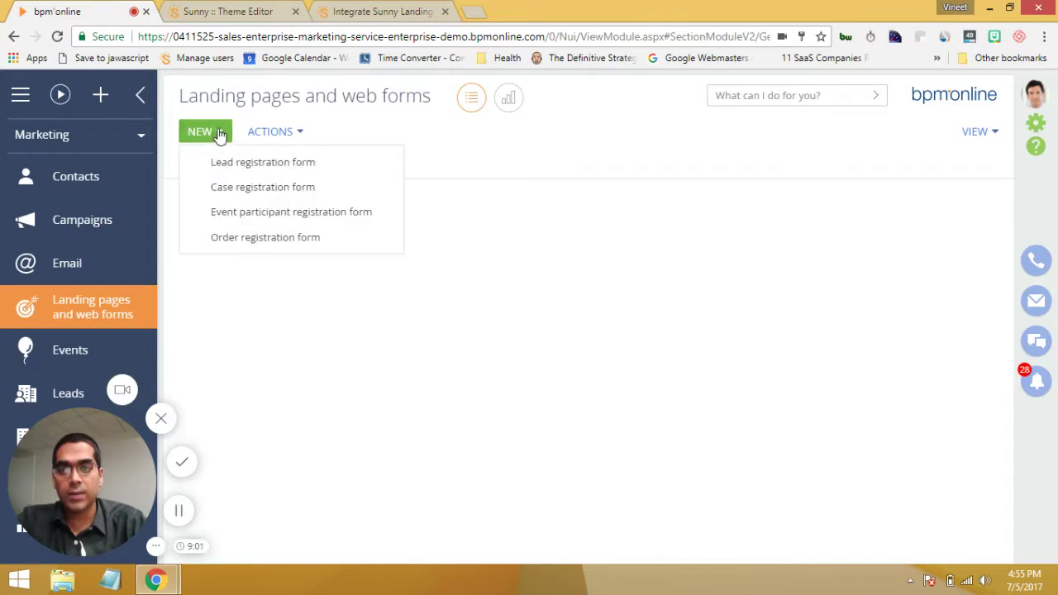
pyautogui.click(260, 165)
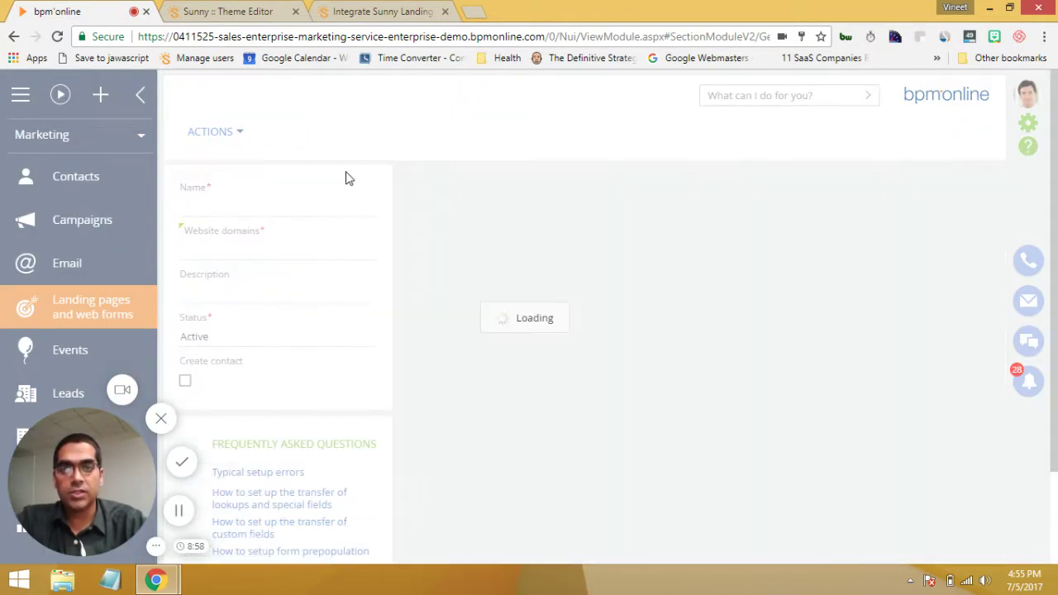
pyautogui.click(228, 202)
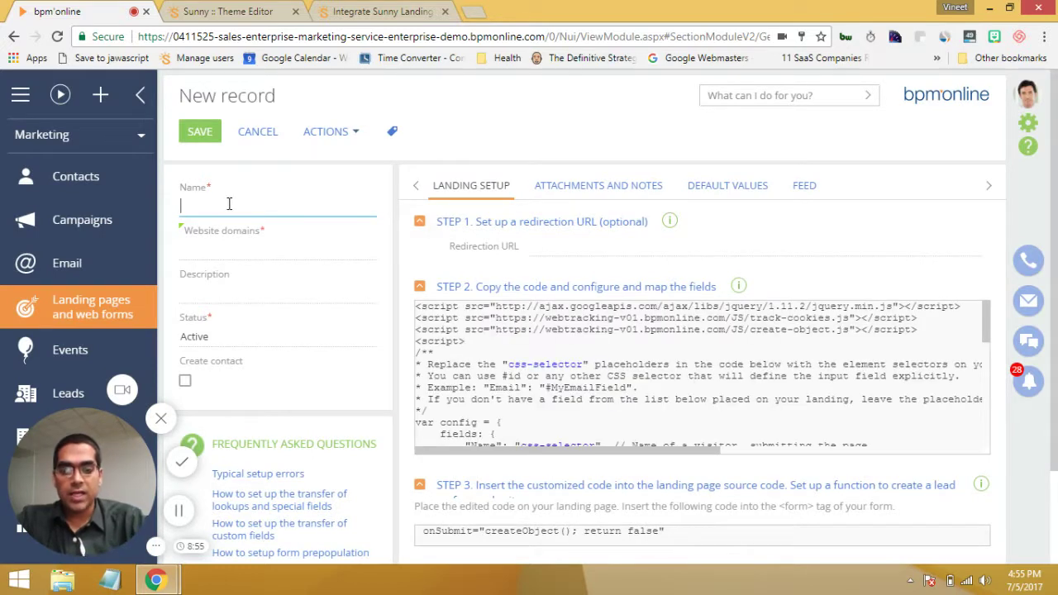
# Step: Name the record 'Lead Gen Demo 1' and review its domain, redirection URL and generated code
pyautogui.write('Lead Gen Demo 1')
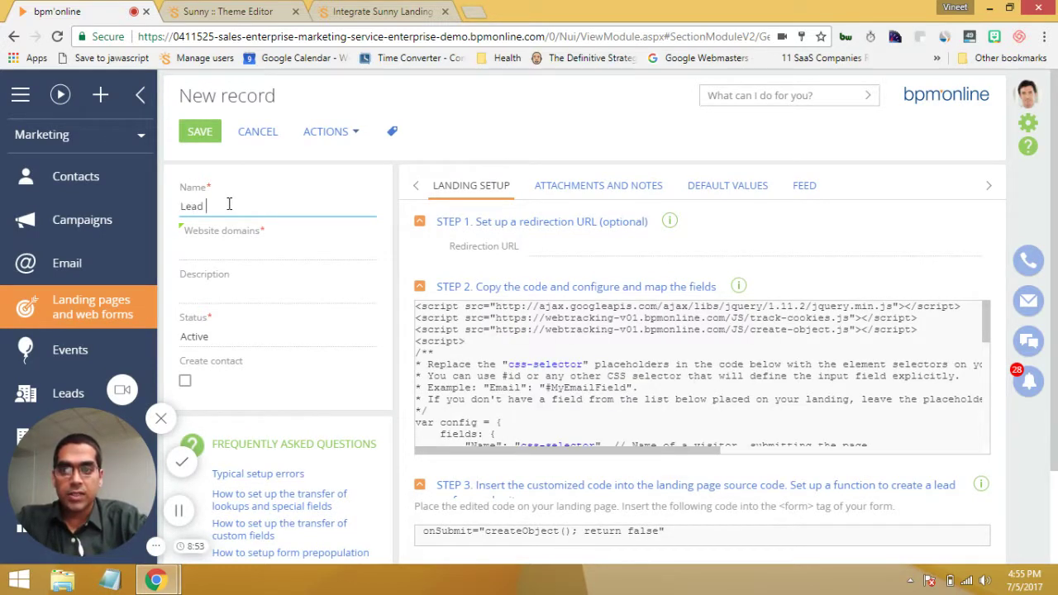
pyautogui.click(203, 244)
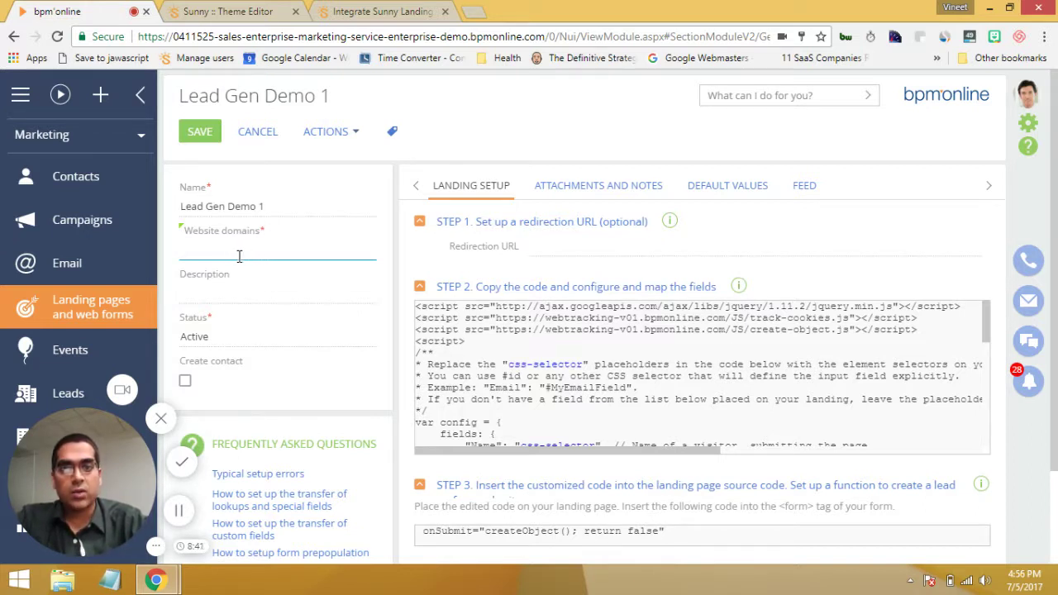
pyautogui.click(562, 247)
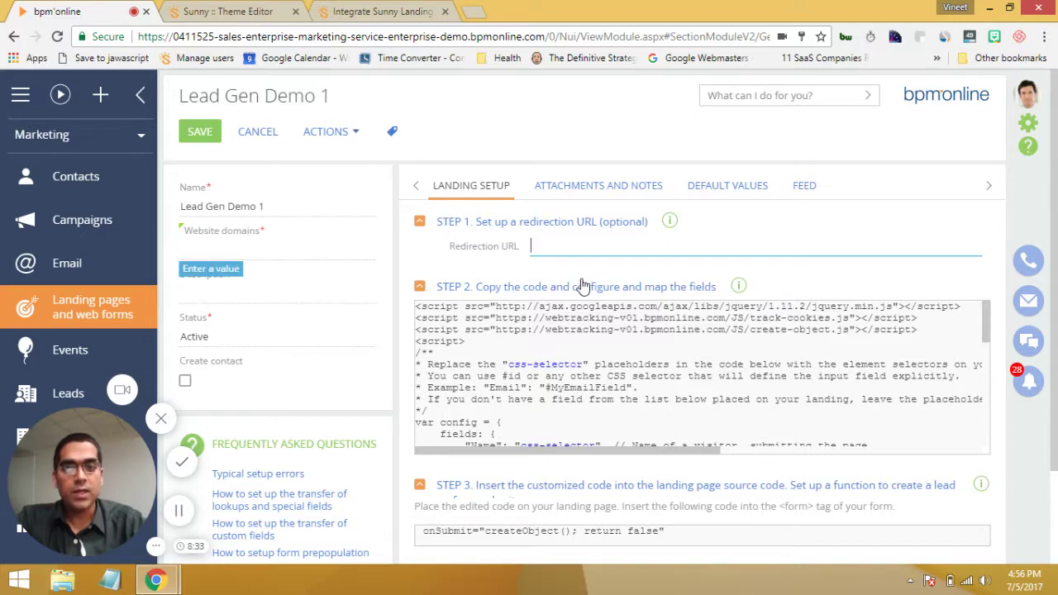
pyautogui.scroll(-5, 583, 327)
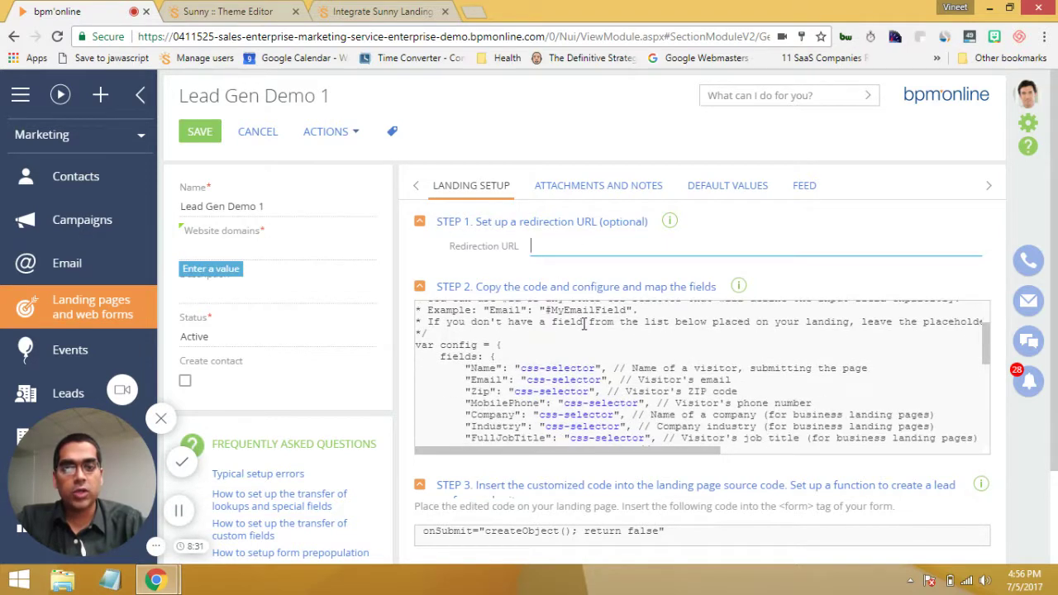
pyautogui.scroll(1, 583, 326)
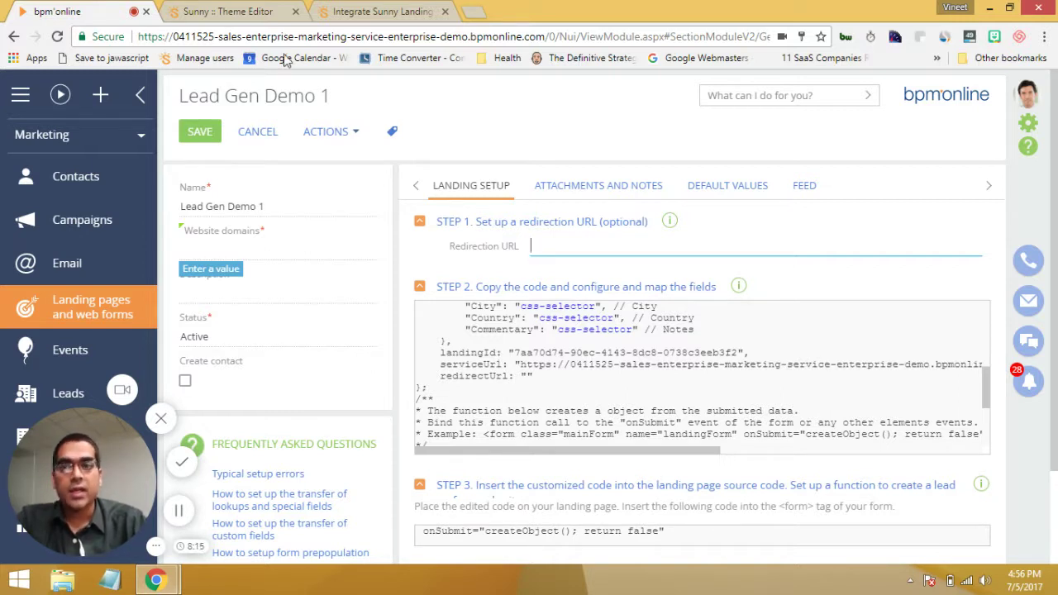
pyautogui.click(229, 11)
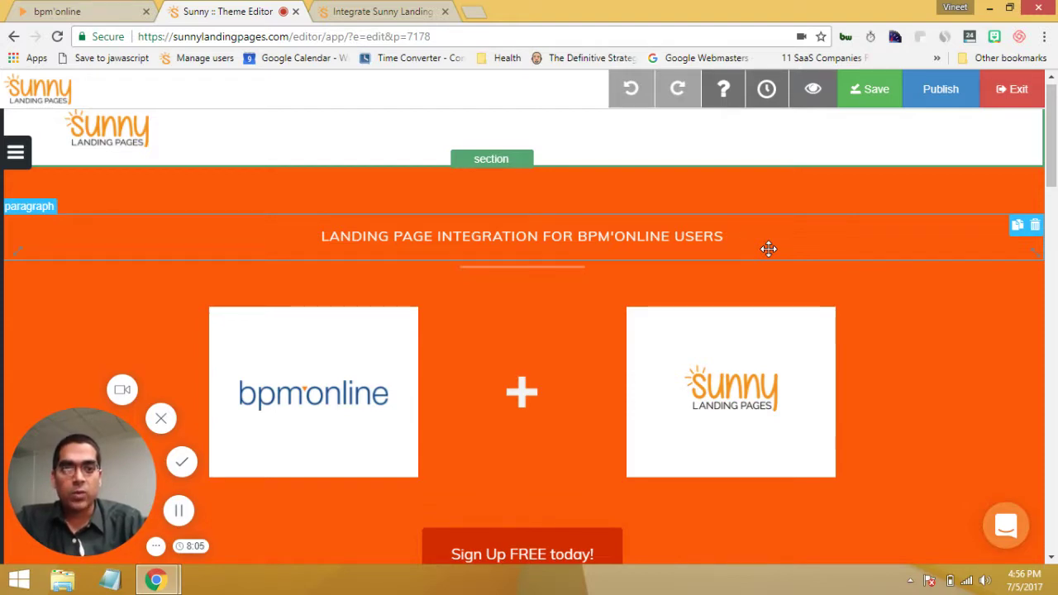
# Step: Open the Conquer your marketing email sign-up form in the Form Builder and show its BPM Online settings
pyautogui.scroll(-15, 769, 248)
pyautogui.scroll(-10, 768, 249)
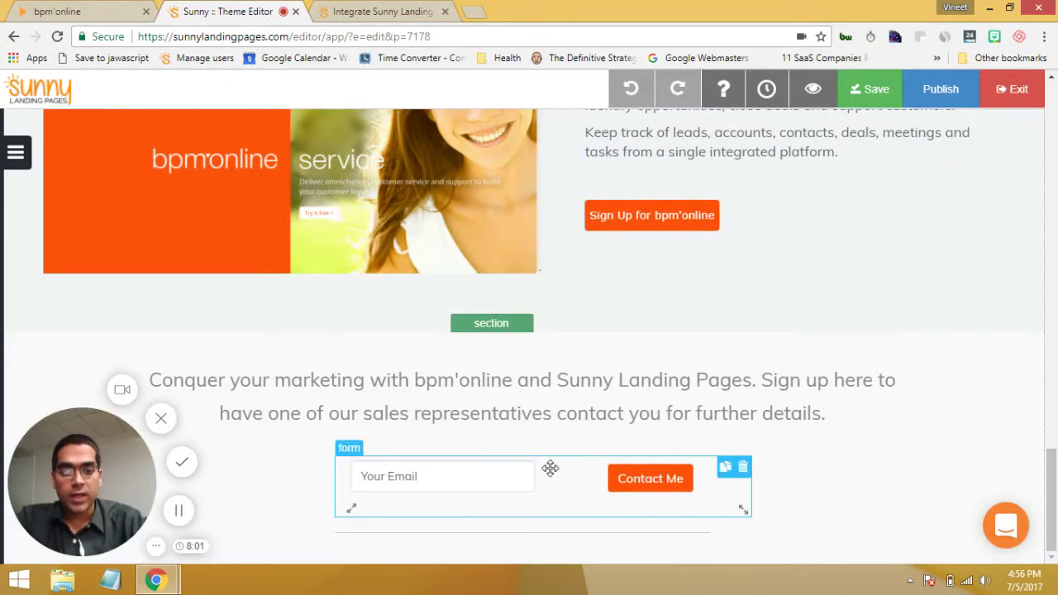
pyautogui.click(549, 468)
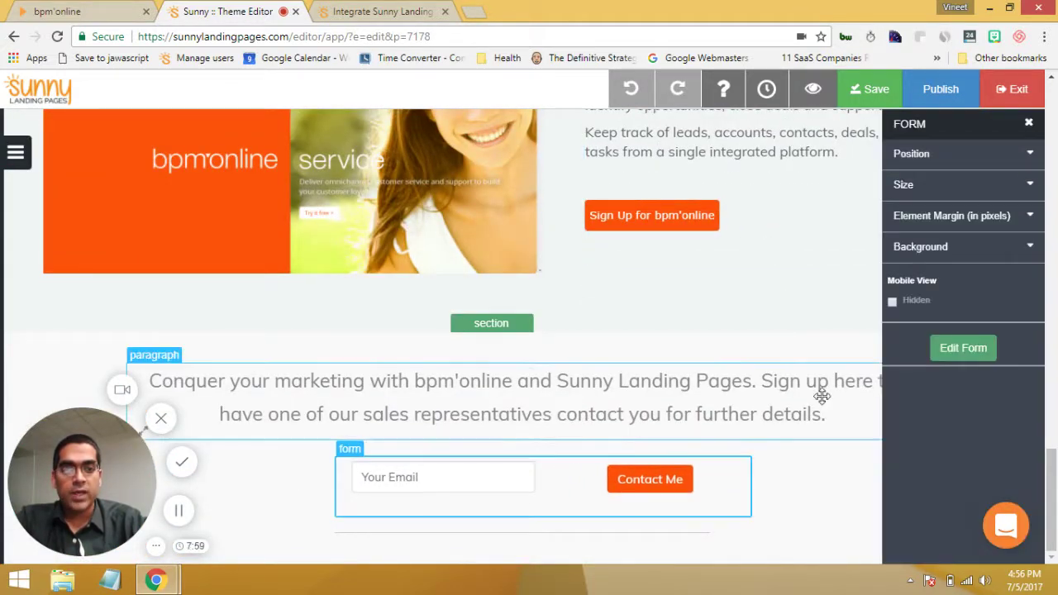
pyautogui.click(947, 346)
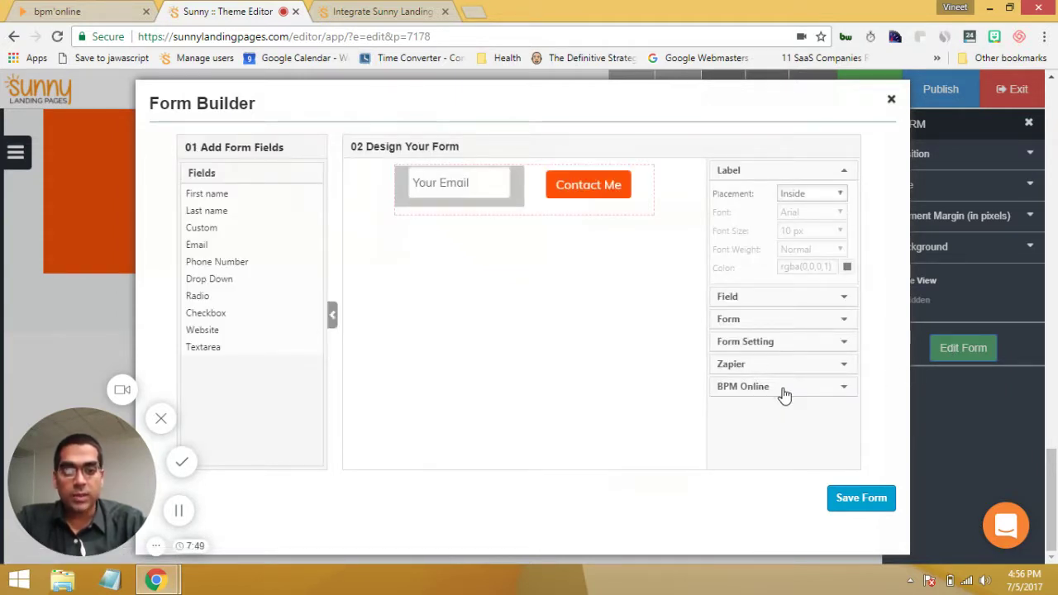
pyautogui.click(782, 394)
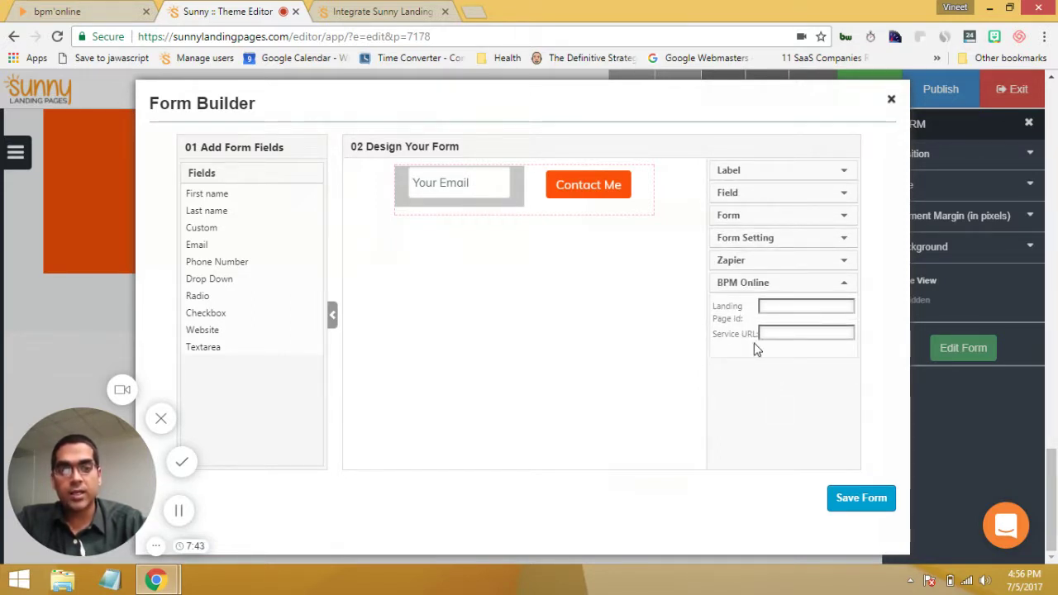
# Step: Copy the landingId from bpm'online's generated code into the form's Landing Page Id field
pyautogui.click(771, 306)
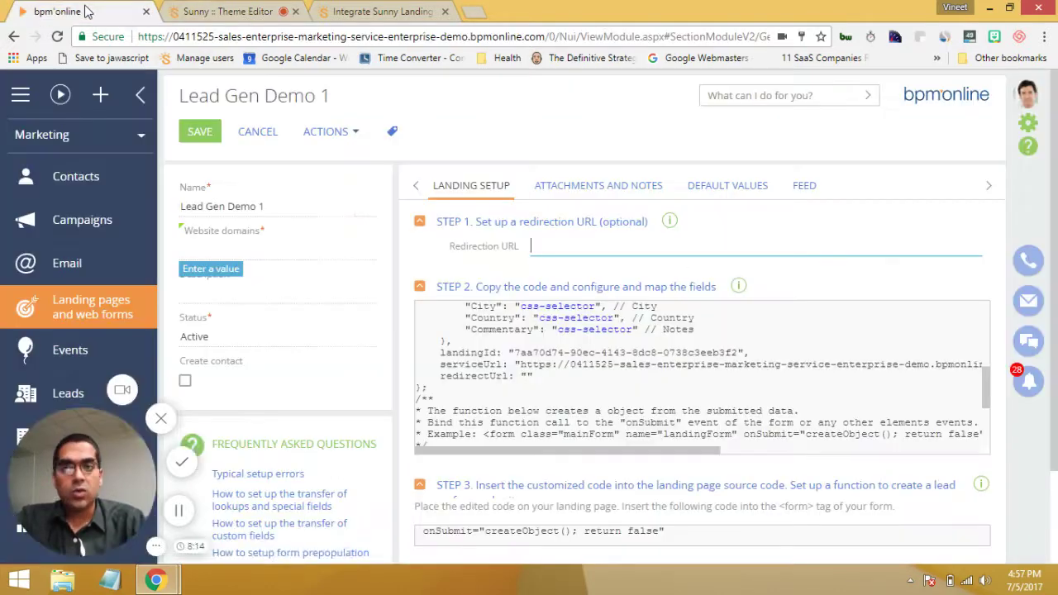
pyautogui.click(87, 11)
pyautogui.moveTo(513, 352); pyautogui.dragTo(739, 350)
pyautogui.hotkey('ctrl', 'c')
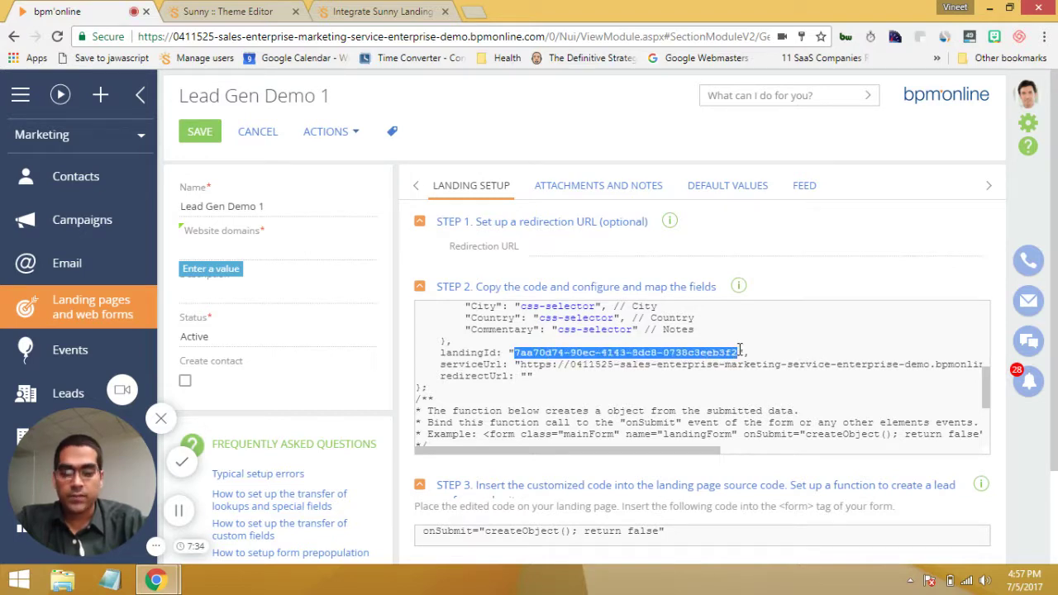
pyautogui.click(397, 13)
pyautogui.click(289, 8)
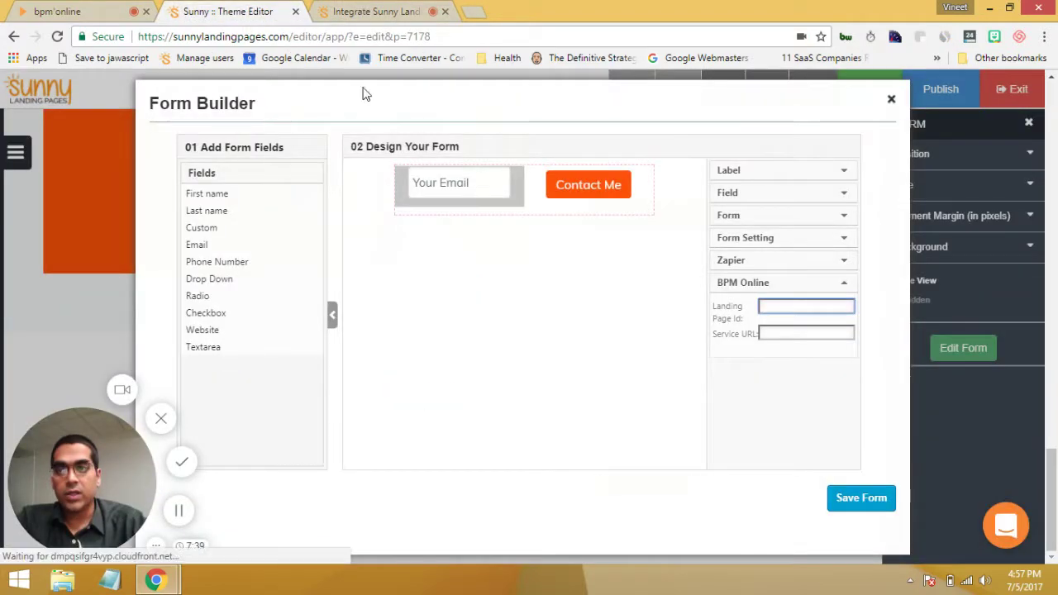
pyautogui.click(778, 307)
pyautogui.hotkey('ctrl', 'v')
# Step: Copy the serviceUrl from bpm'online's generated code into the form's Service URL field
pyautogui.click(772, 333)
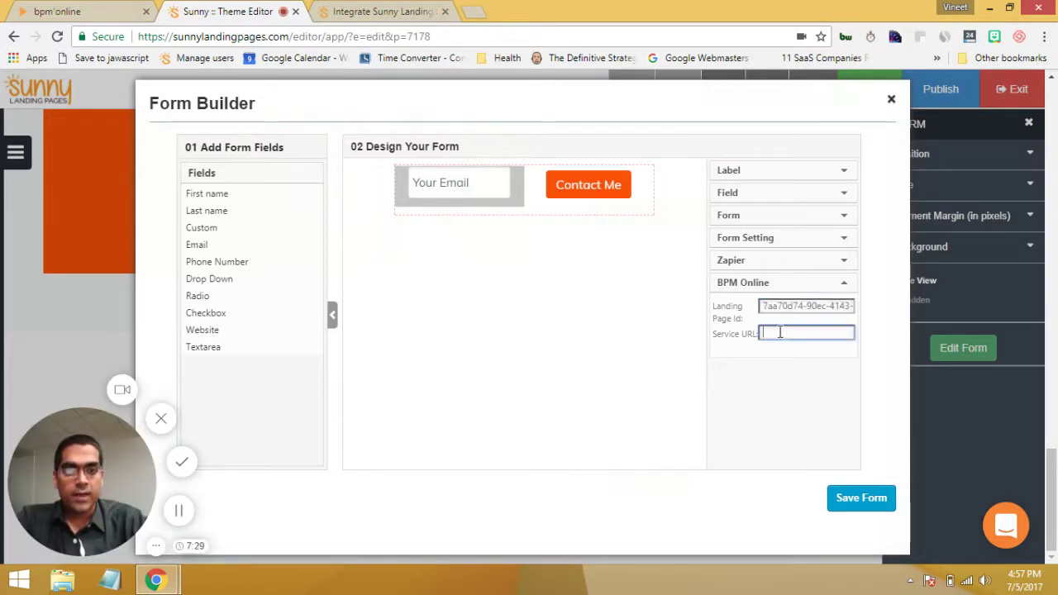
pyautogui.click(86, 12)
pyautogui.moveTo(519, 364); pyautogui.dragTo(968, 366)
pyautogui.click(231, 11)
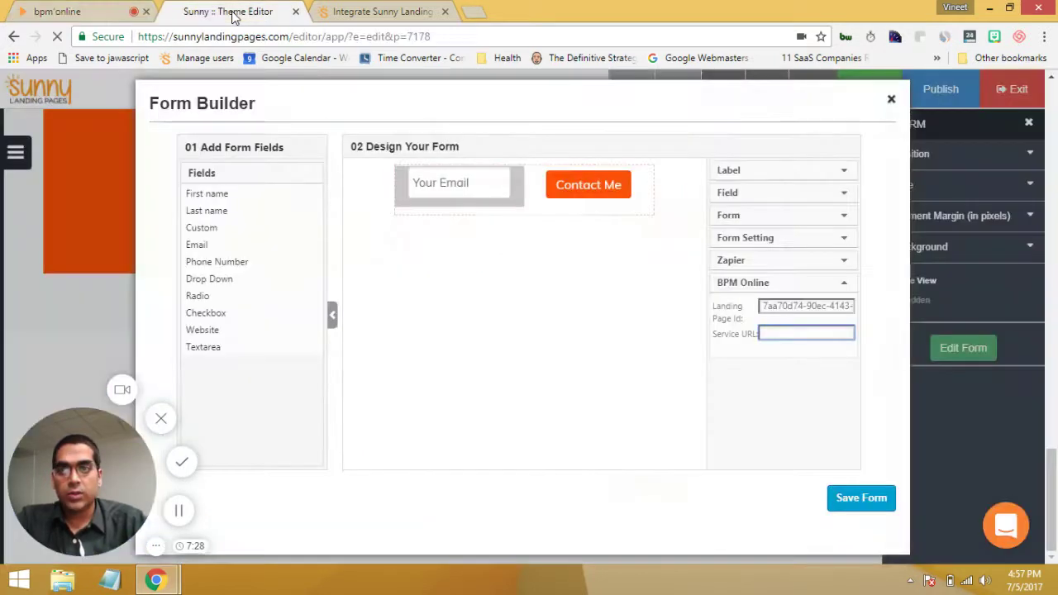
pyautogui.click(796, 337)
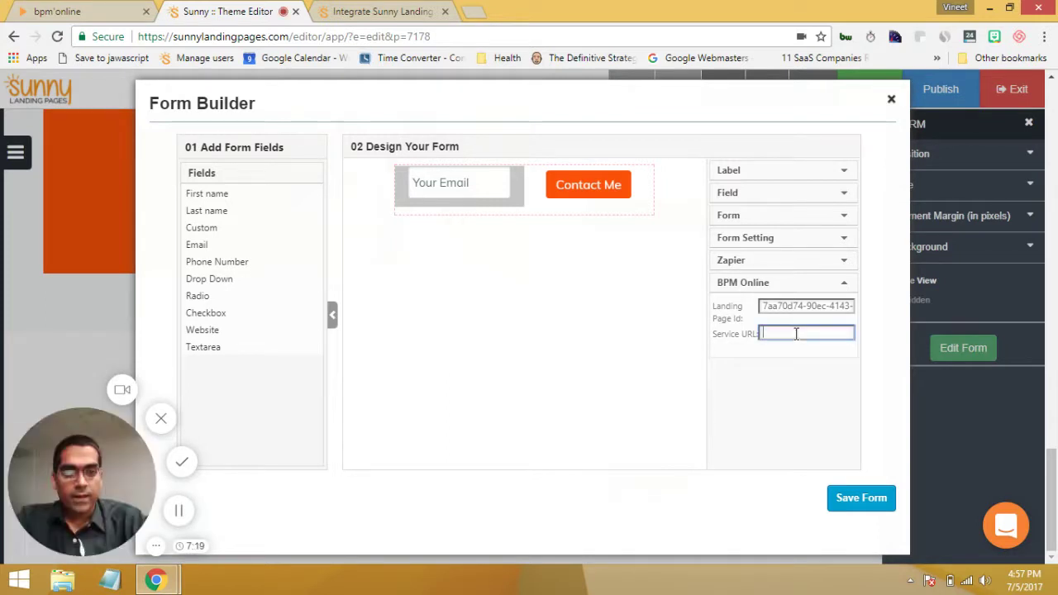
pyautogui.hotkey('ctrl', 'v')
pyautogui.click(789, 361)
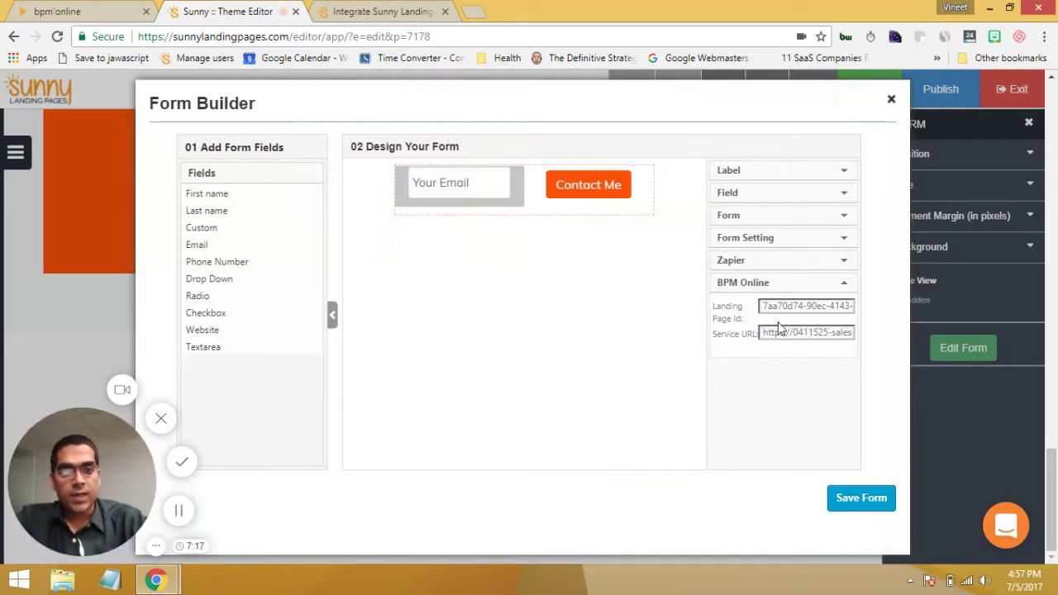
# Step: Paste bpm'online's createObject onSubmit call into the form's on-submit setting and save the form
pyautogui.click(753, 217)
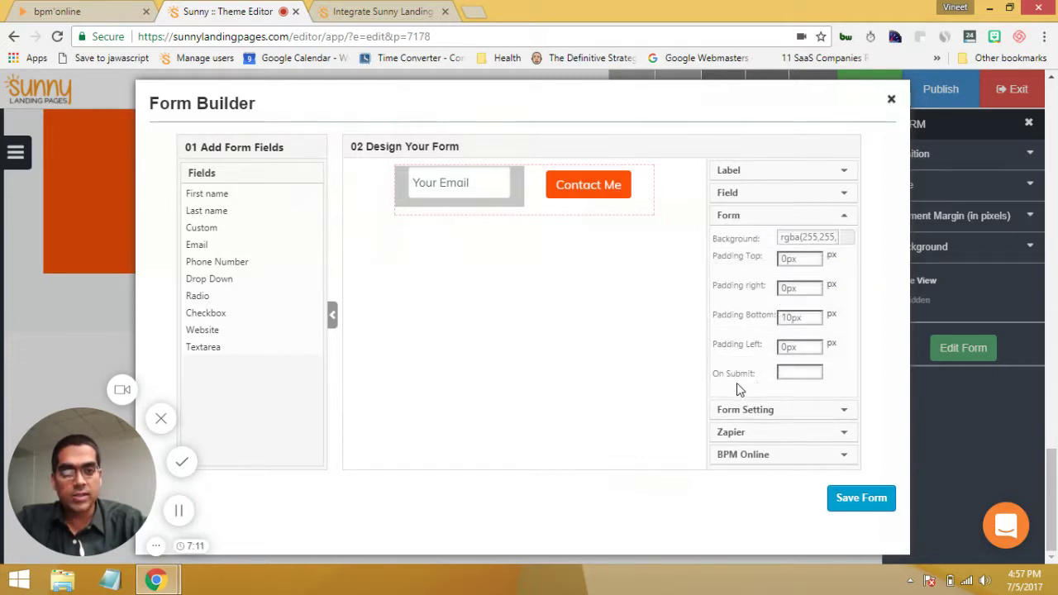
pyautogui.click(118, 10)
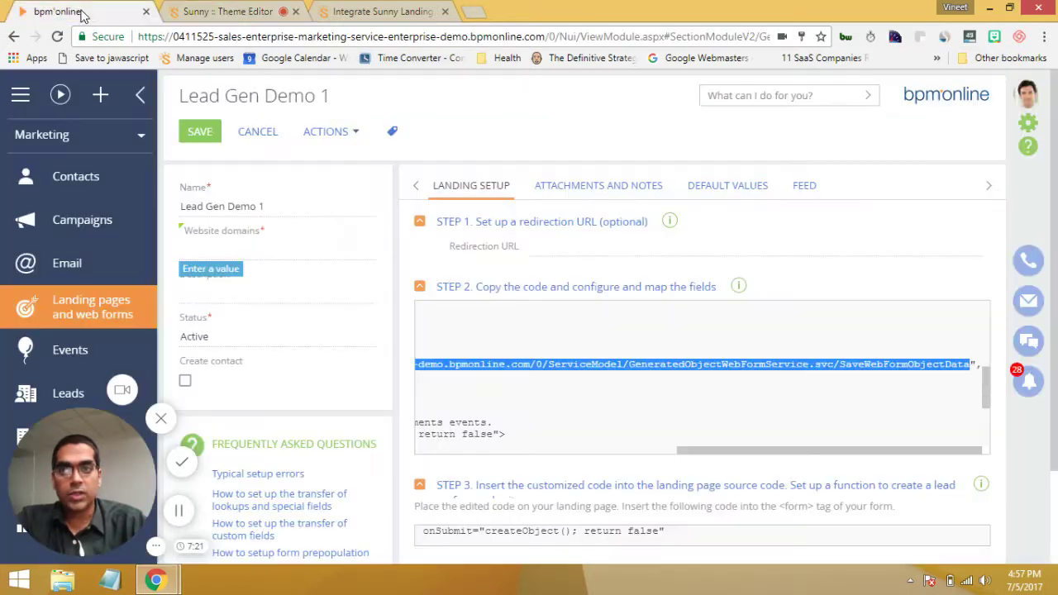
pyautogui.click(486, 451)
pyautogui.scroll(-5, 488, 446)
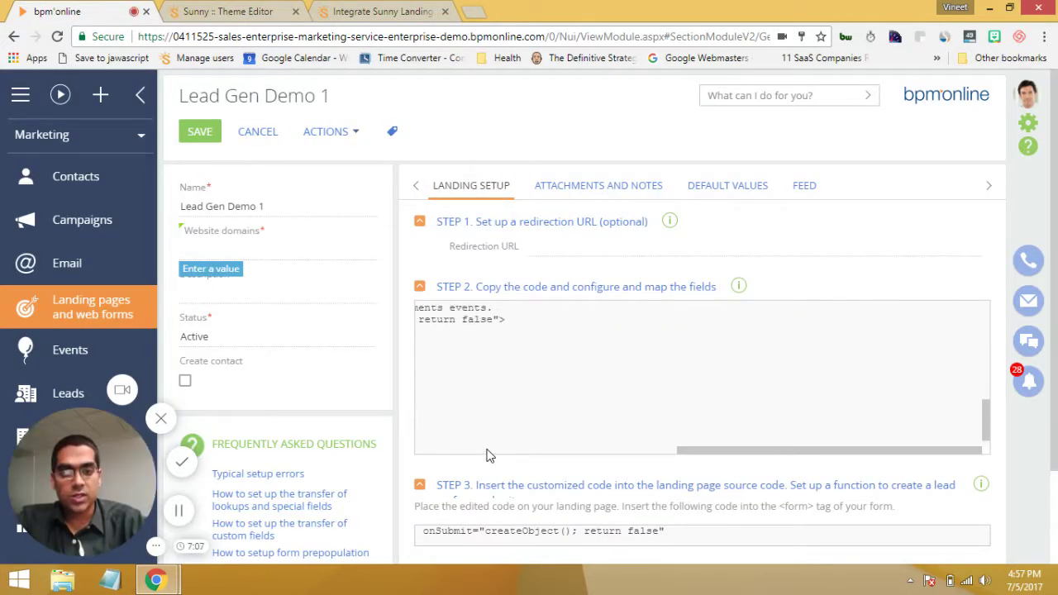
pyautogui.moveTo(1054, 434); pyautogui.dragTo(1055, 530)
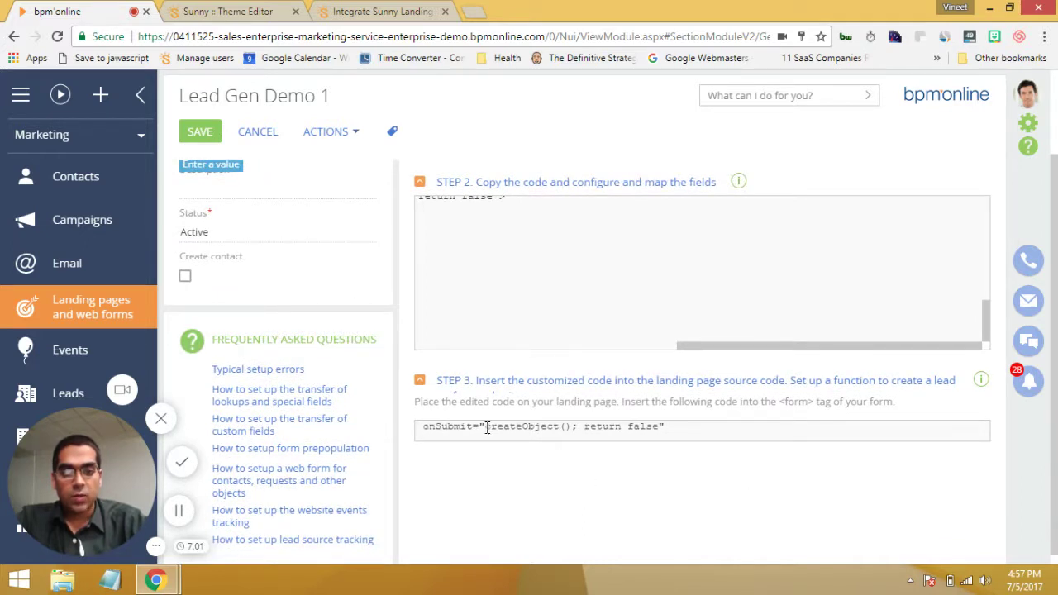
pyautogui.moveTo(488, 428); pyautogui.dragTo(658, 432)
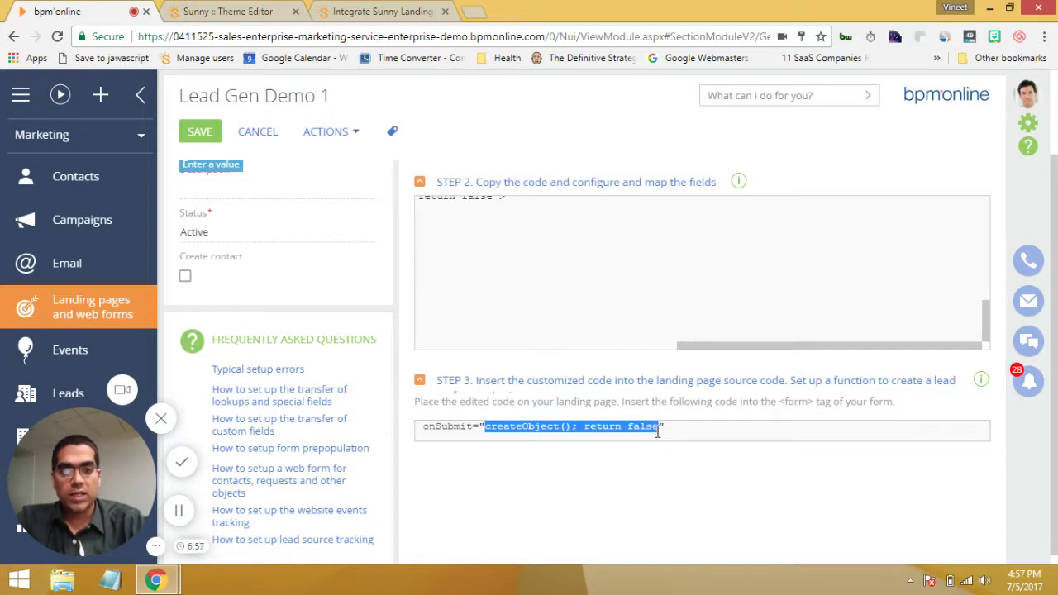
pyautogui.click(235, 12)
pyautogui.click(789, 374)
pyautogui.hotkey('ctrl', 'v')
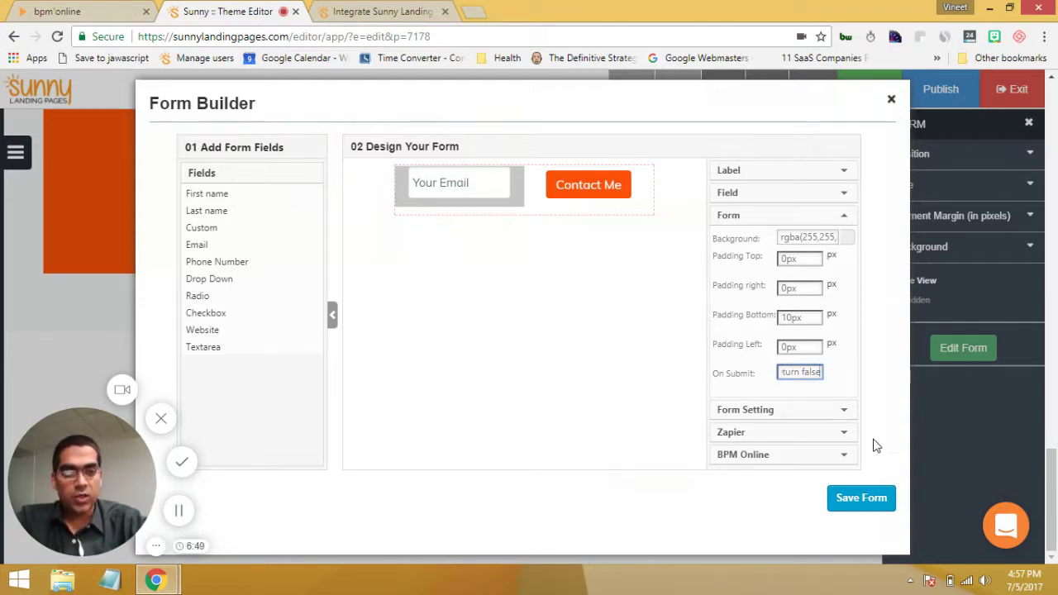
pyautogui.click(861, 499)
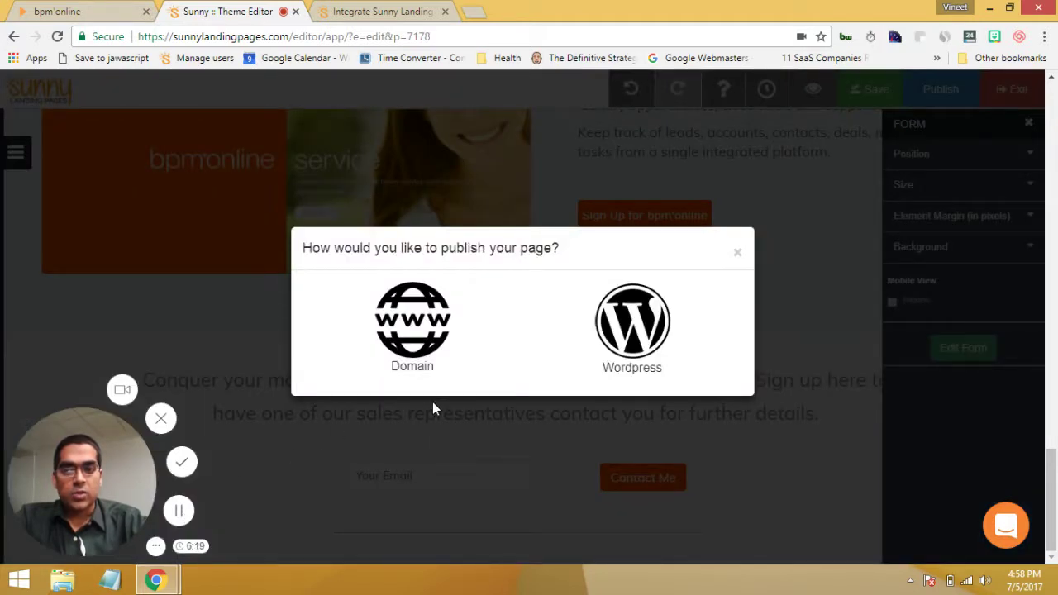
# Step: Choose Domain publishing and rename the page to 'BPM Online Lead Gen Demo' by removing 'Copy'
pyautogui.click(416, 328)
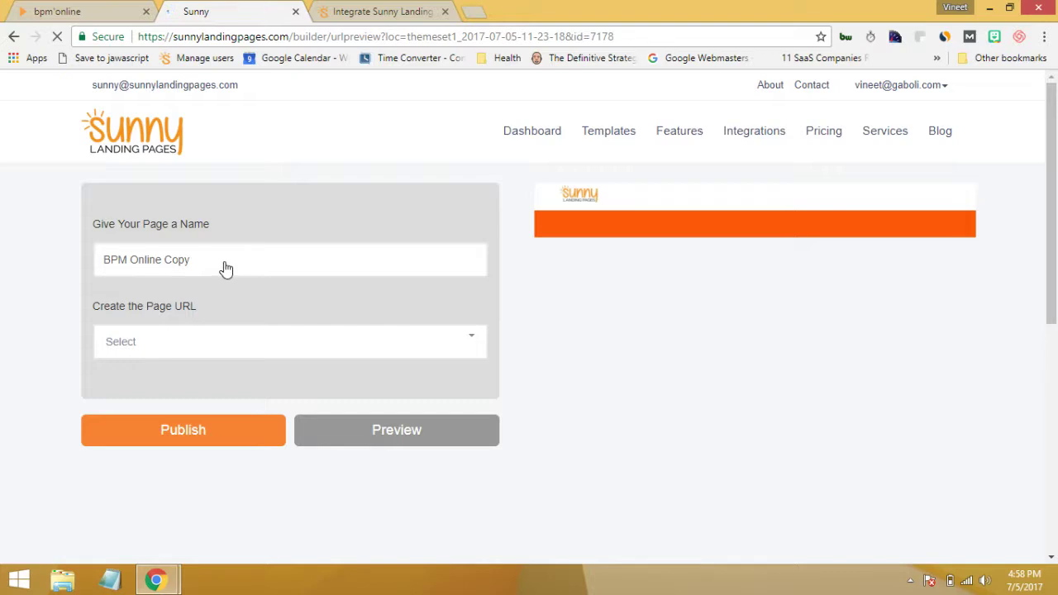
pyautogui.click(225, 263)
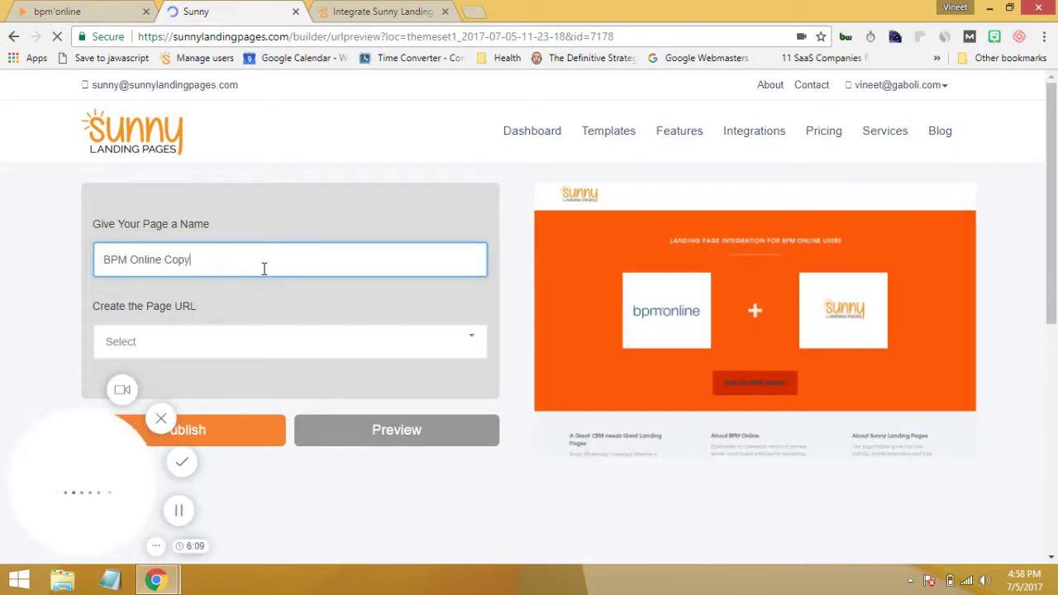
pyautogui.hotkey('ctrl', 'shift', 'Left')
pyautogui.press('BackSpace')
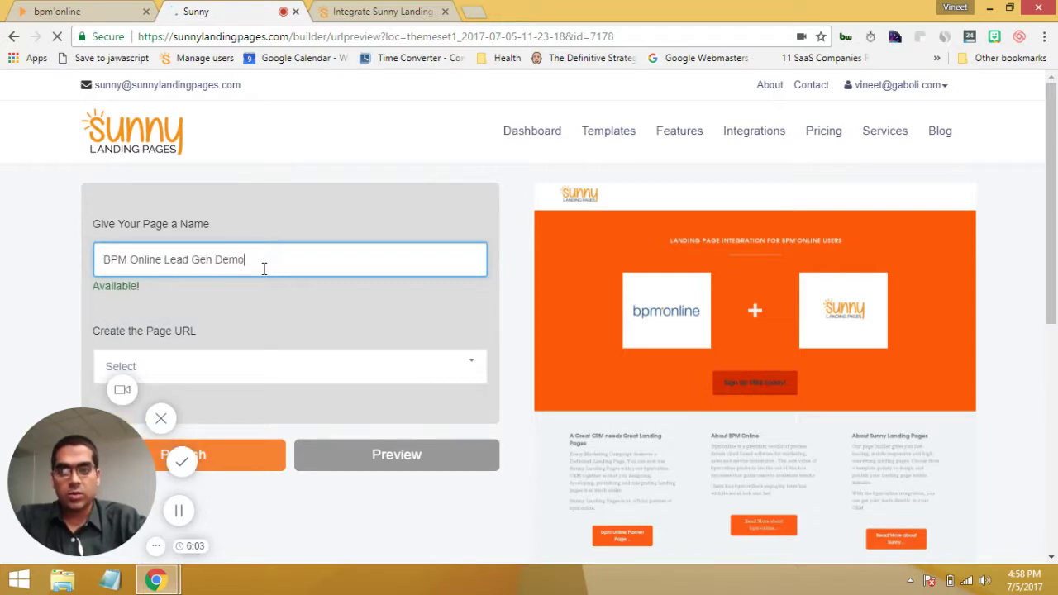
pyautogui.click(264, 312)
# Step: Publish the page on subdomain 'bpmonlinedemo' of .sunnylandingpages.com
pyautogui.scroll(-1, 290, 295)
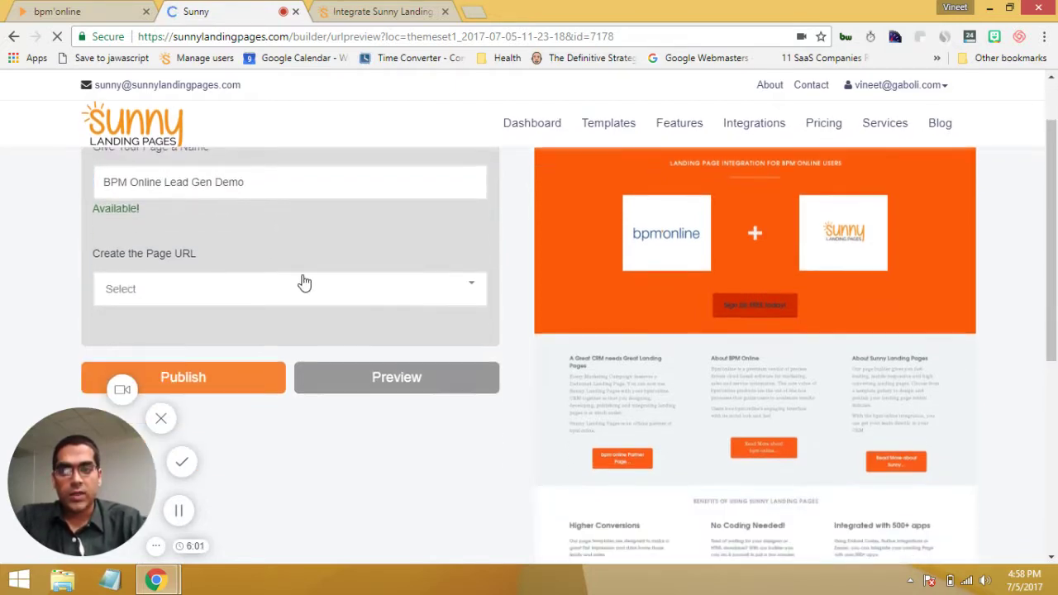
pyautogui.click(311, 296)
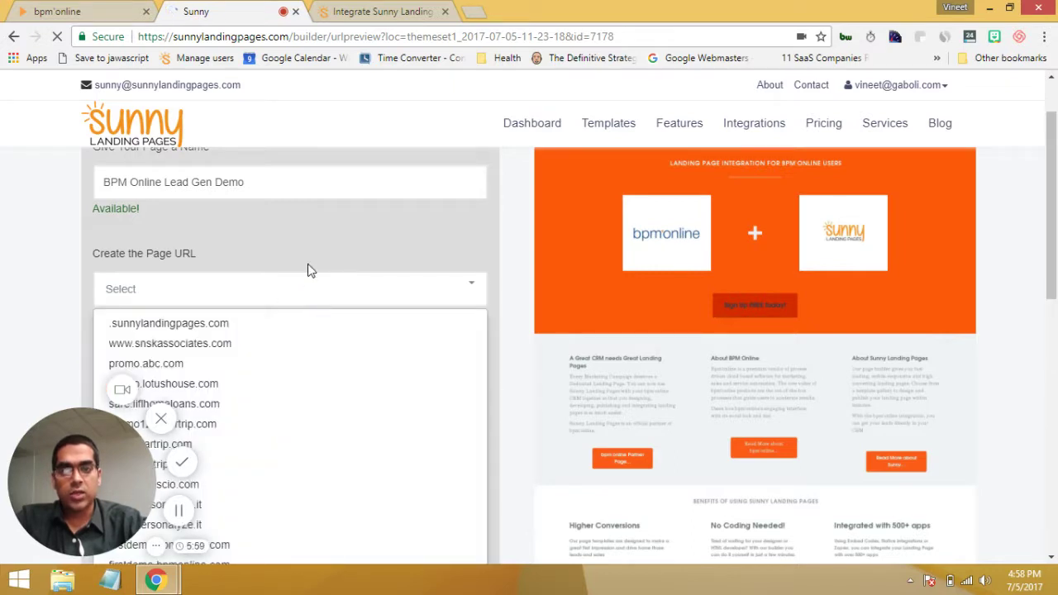
pyautogui.click(263, 327)
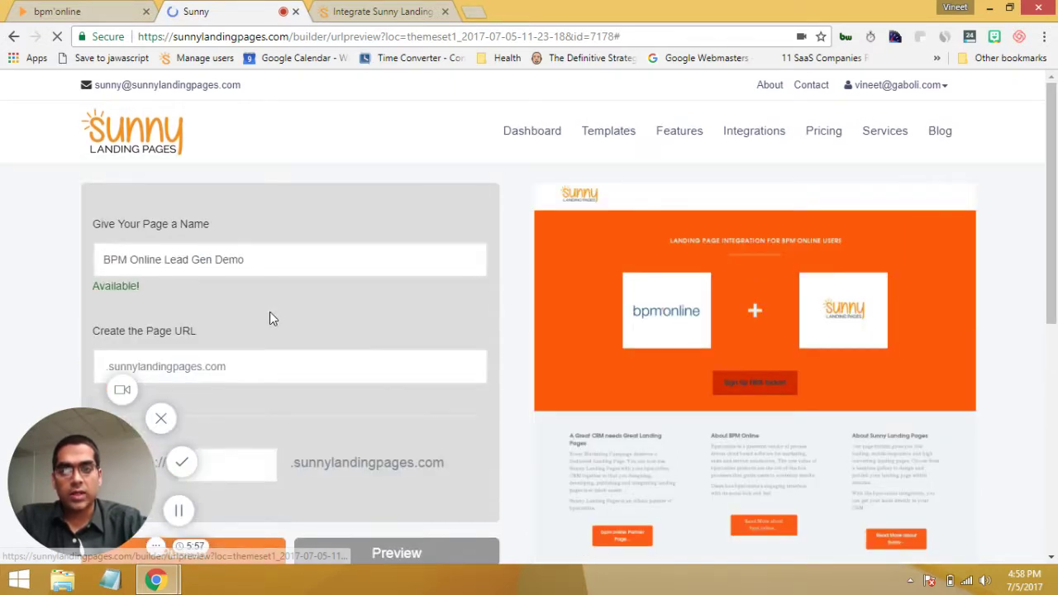
pyautogui.scroll(-2, 356, 291)
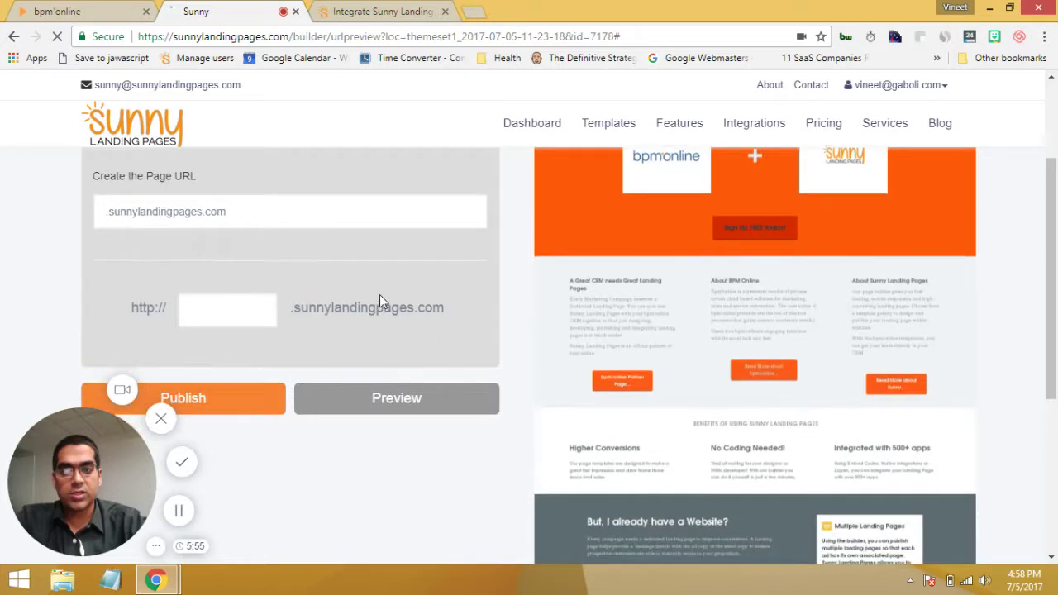
pyautogui.click(254, 310)
pyautogui.write('bpmo')
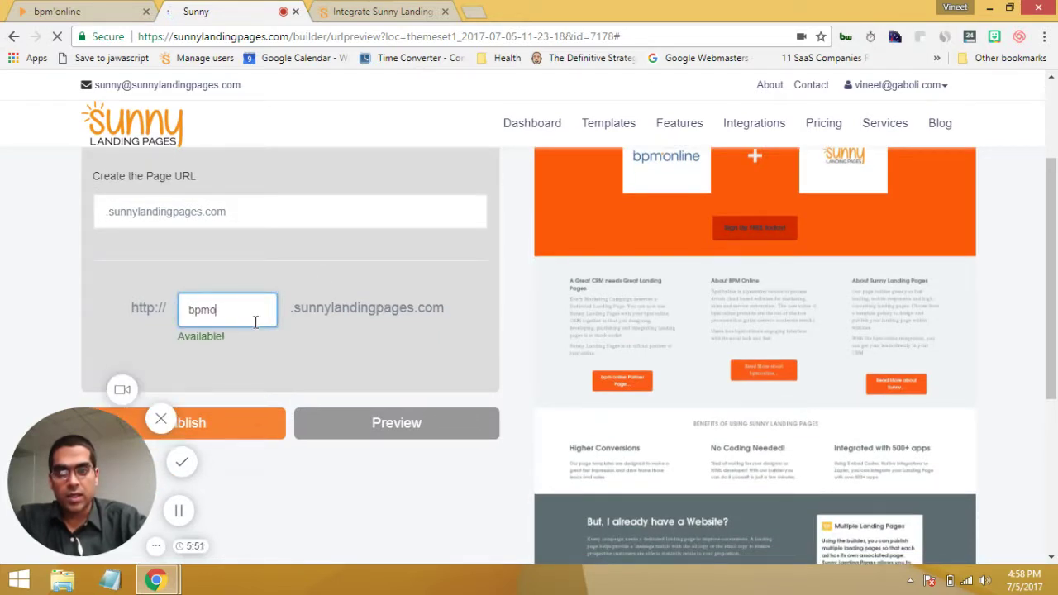
pyautogui.write('nline')
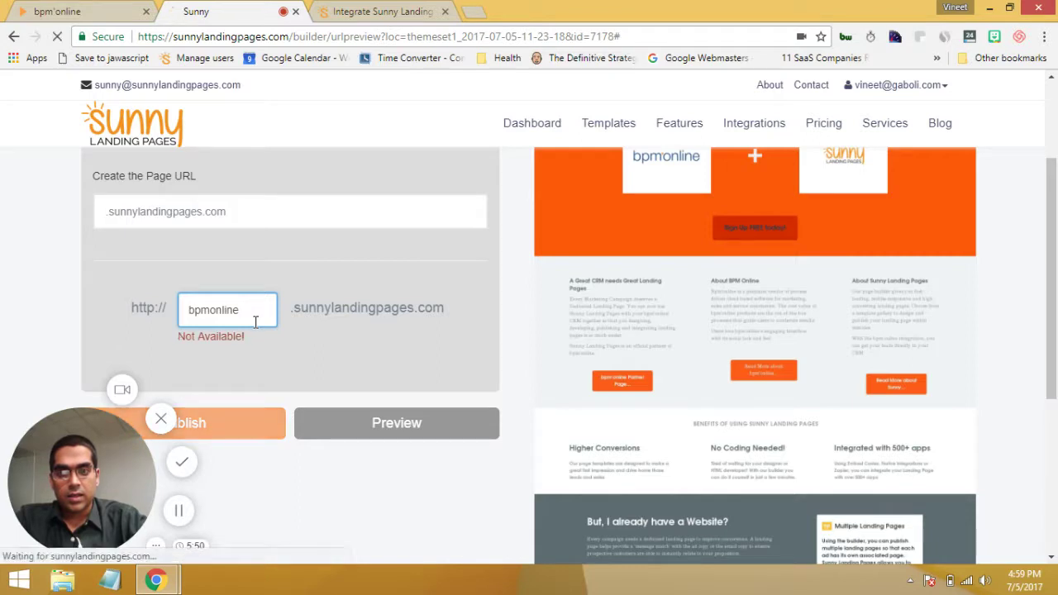
pyautogui.write('demo')
pyautogui.click(311, 341)
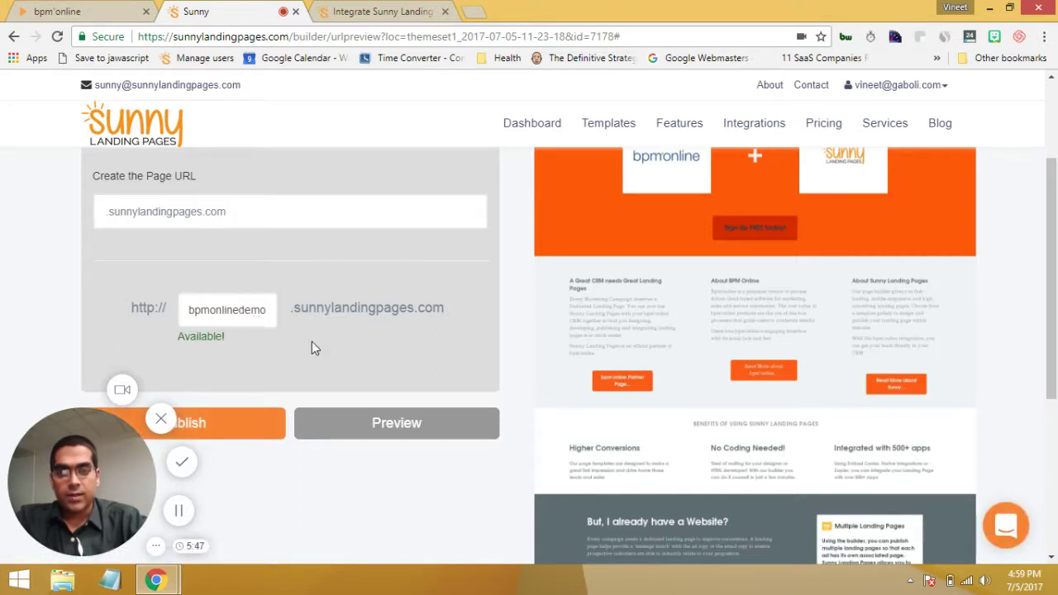
pyautogui.scroll(-1, 309, 339)
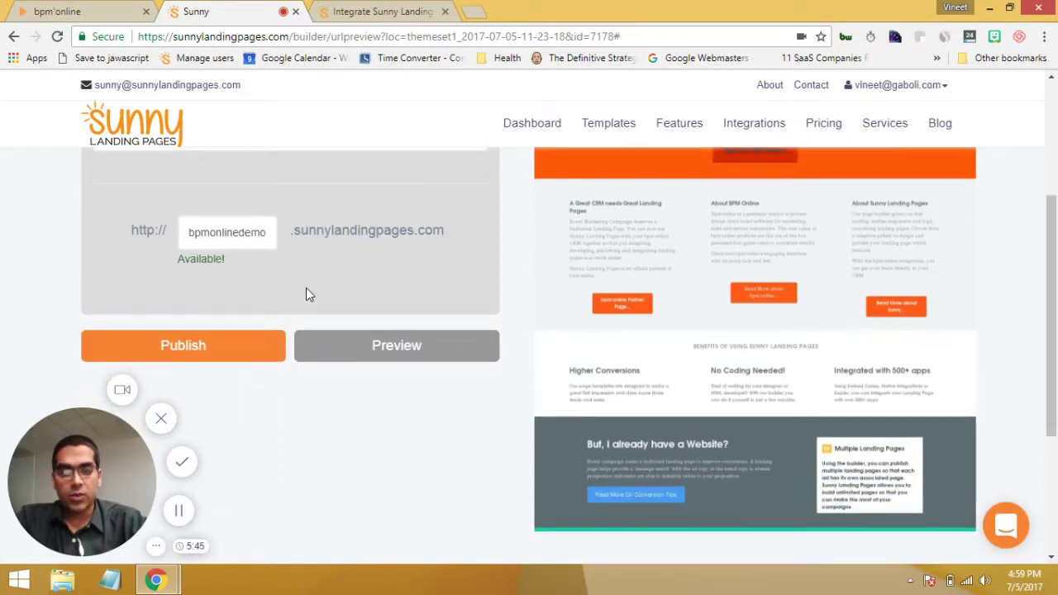
pyautogui.click(181, 345)
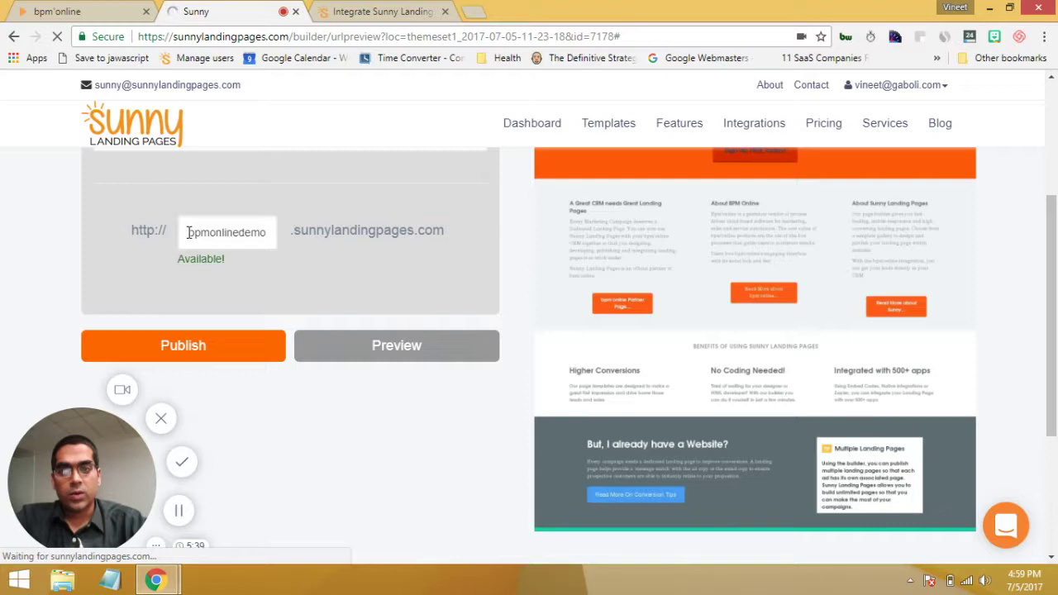
pyautogui.moveTo(189, 233); pyautogui.dragTo(357, 229)
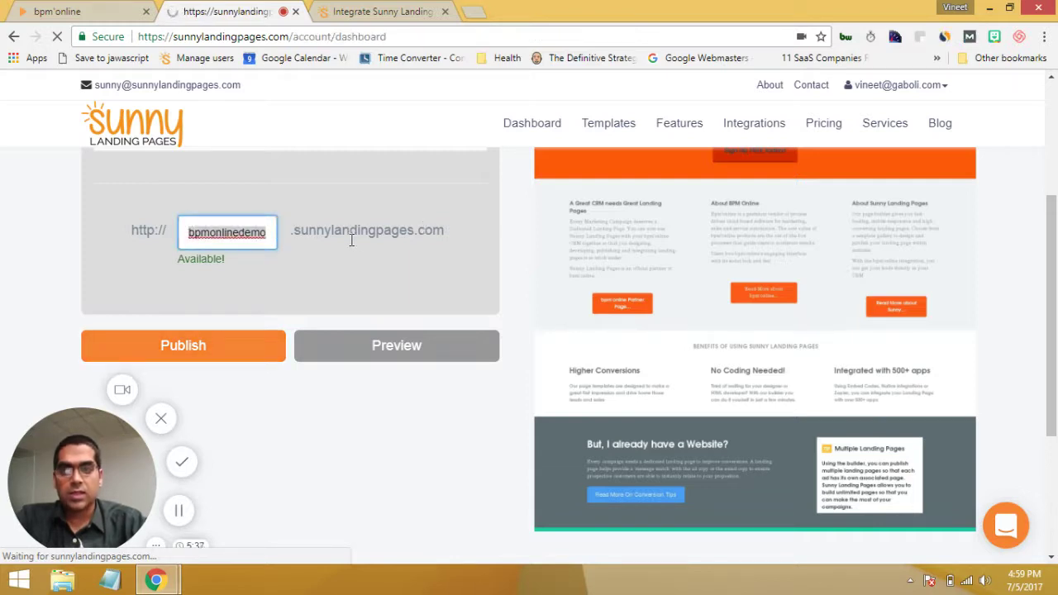
pyautogui.hotkey('ctrl', 'shift', 'Tab')
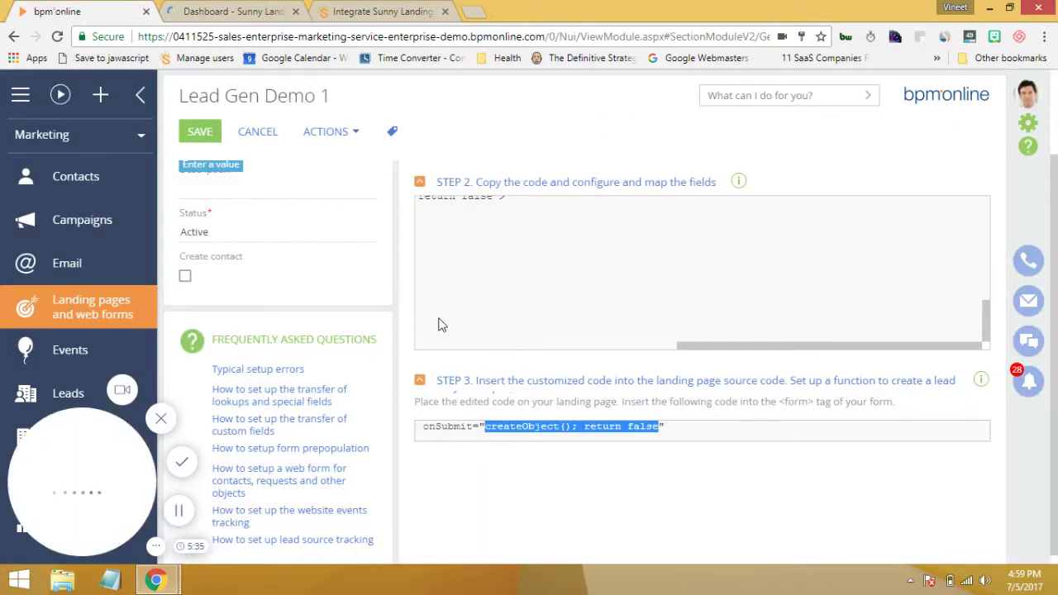
pyautogui.scroll(1, 265, 234)
pyautogui.scroll(1, 265, 234)
pyautogui.click(251, 272)
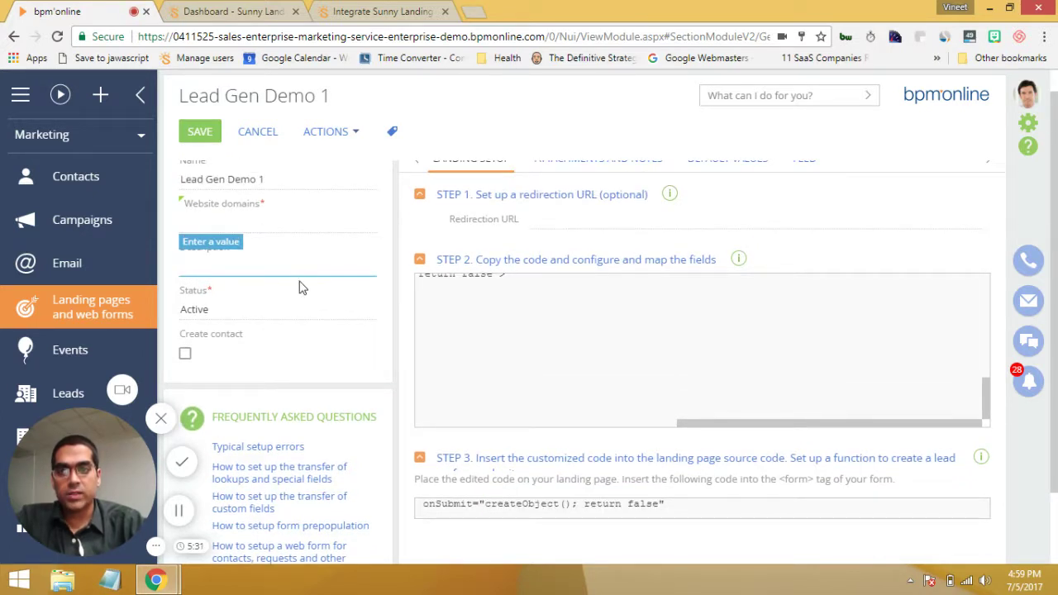
pyautogui.click(236, 207)
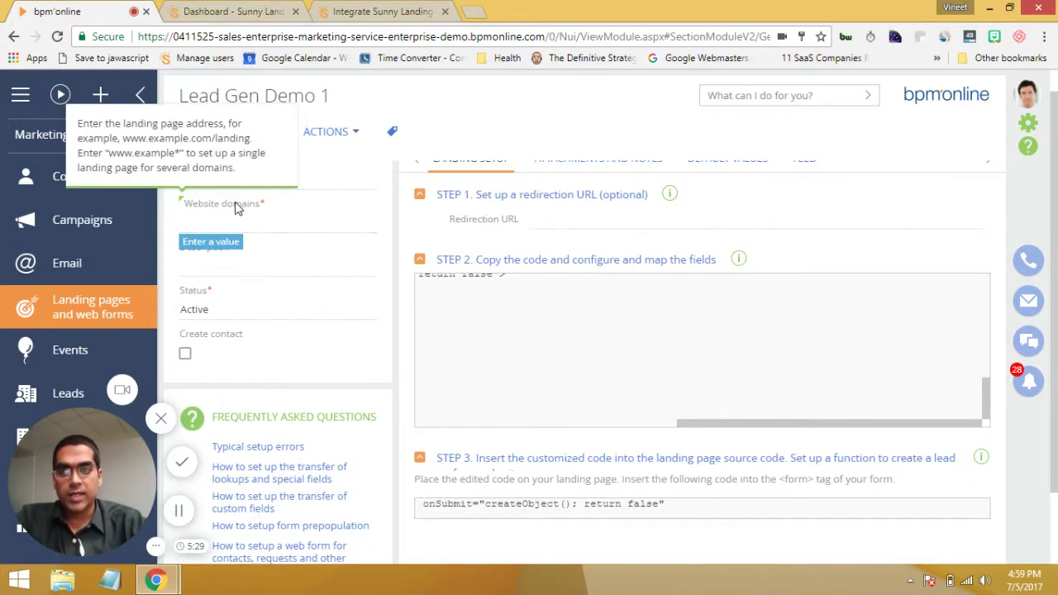
pyautogui.click(242, 228)
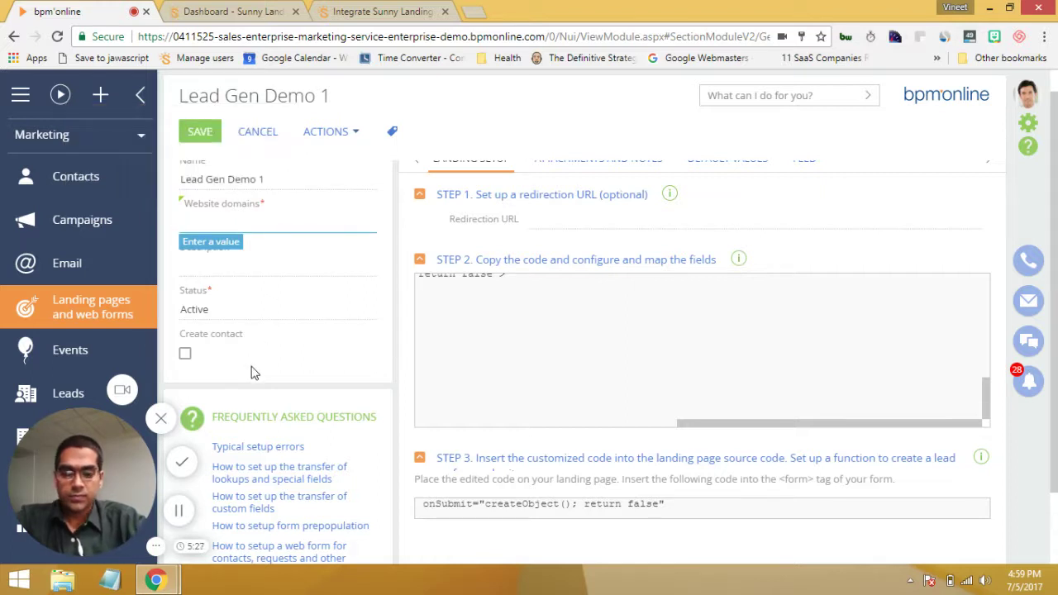
pyautogui.write('http')
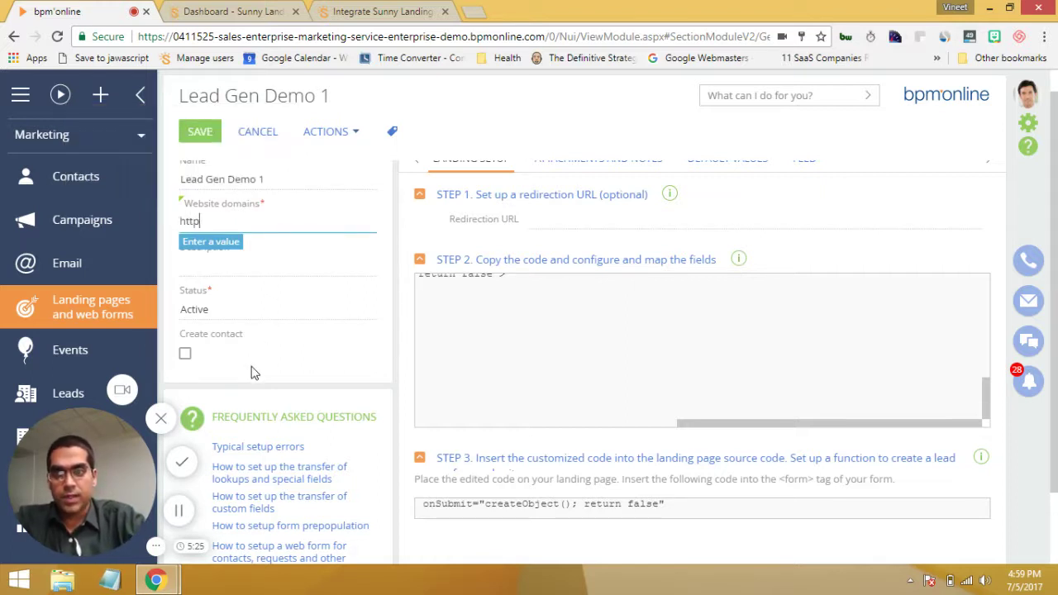
pyautogui.write('://')
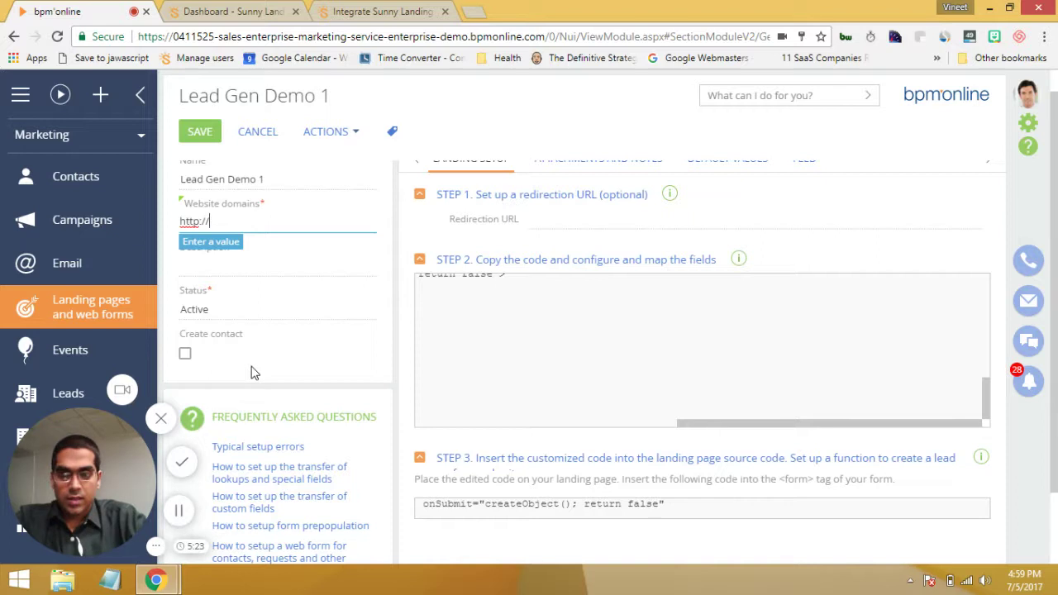
pyautogui.write('bpmonlinedemo.su')
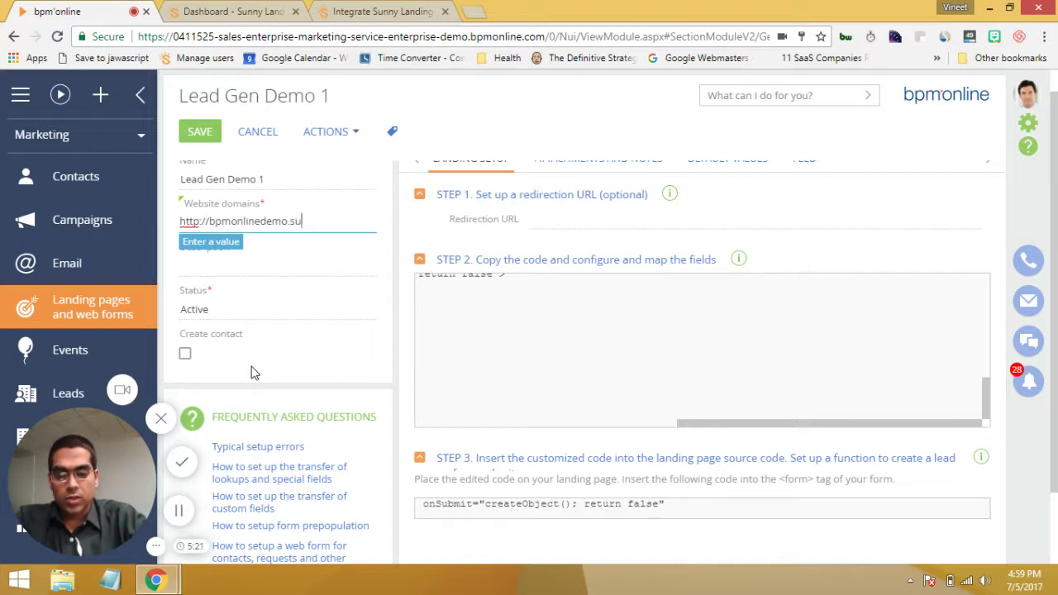
pyautogui.write('nnylandingpages.com')
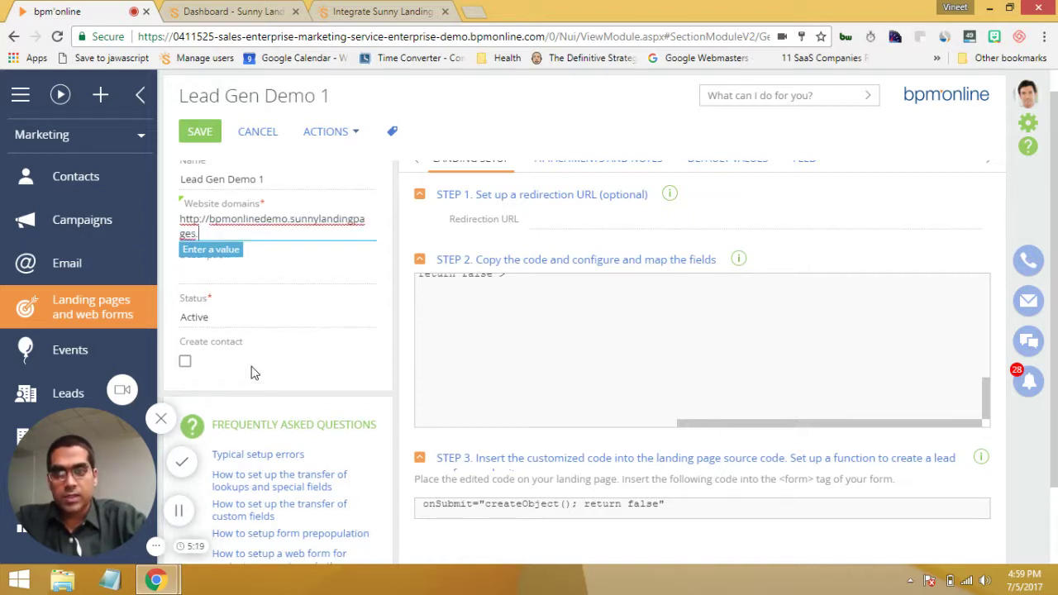
pyautogui.click(199, 133)
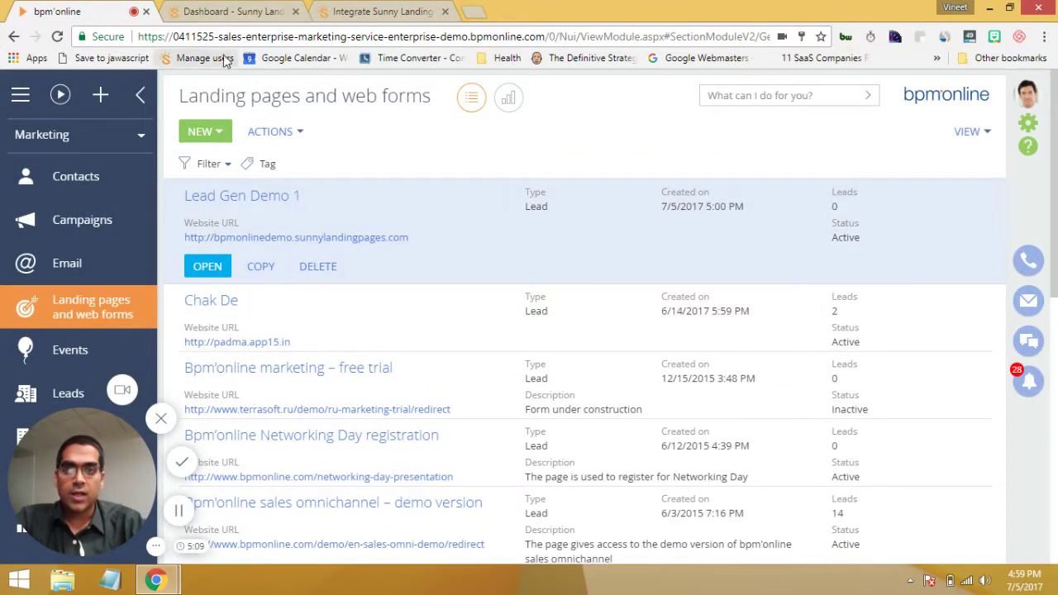
# Step: Copy the landing's Website URL and load it in a new Chrome tab
pyautogui.moveTo(407, 237); pyautogui.dragTo(190, 240)
pyautogui.hotkey('ctrl', 'c')
pyautogui.click(475, 14)
pyautogui.hotkey('ctrl', 'v')
pyautogui.press('Return')
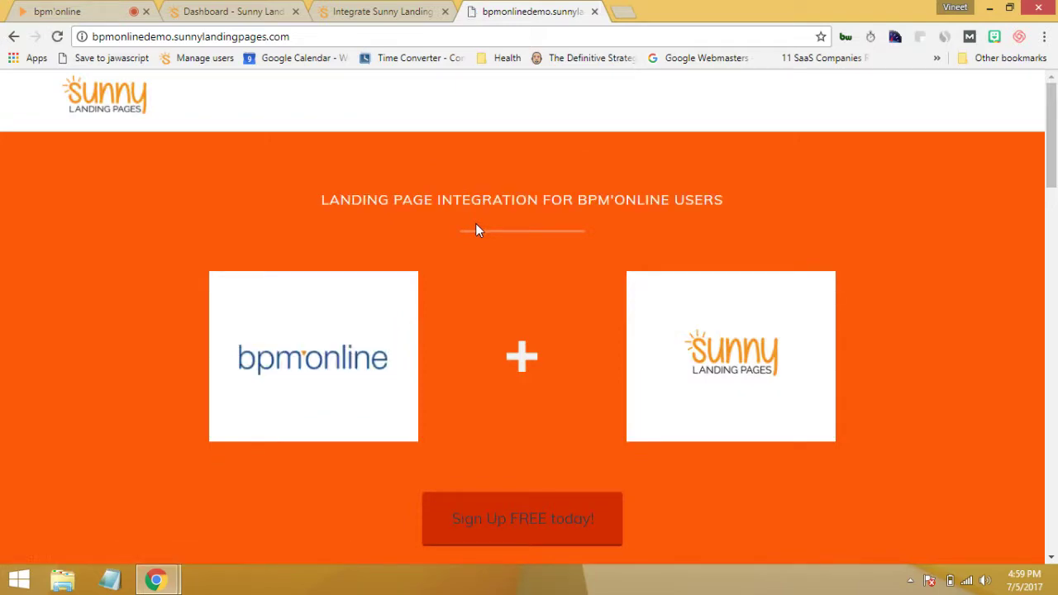
# Step: Scroll the live page down to the 'Your Email' Contact Me form and back to the top
pyautogui.scroll(-10, 475, 228)
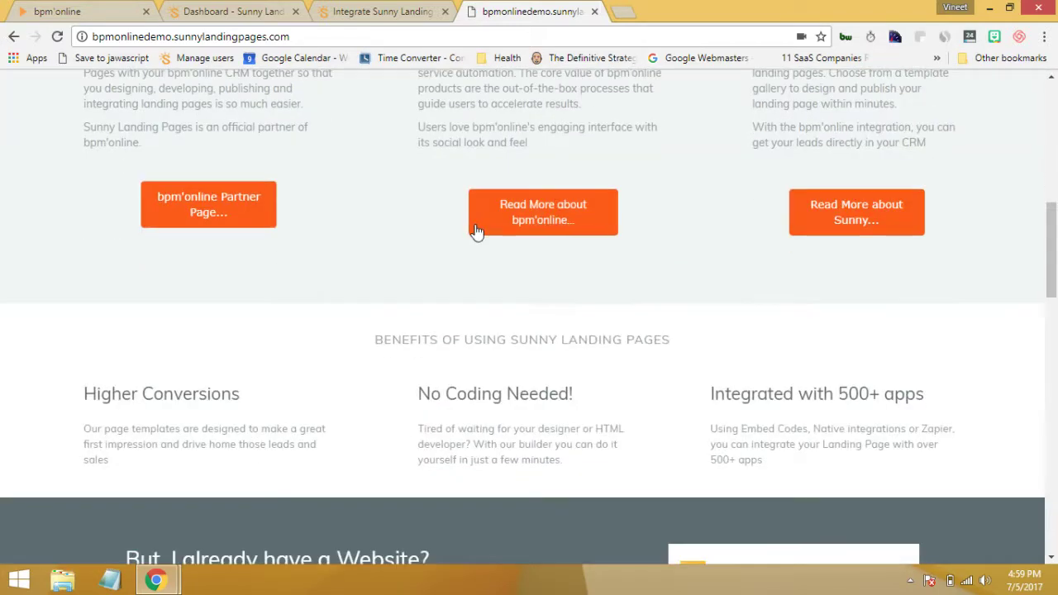
pyautogui.scroll(-13, 475, 227)
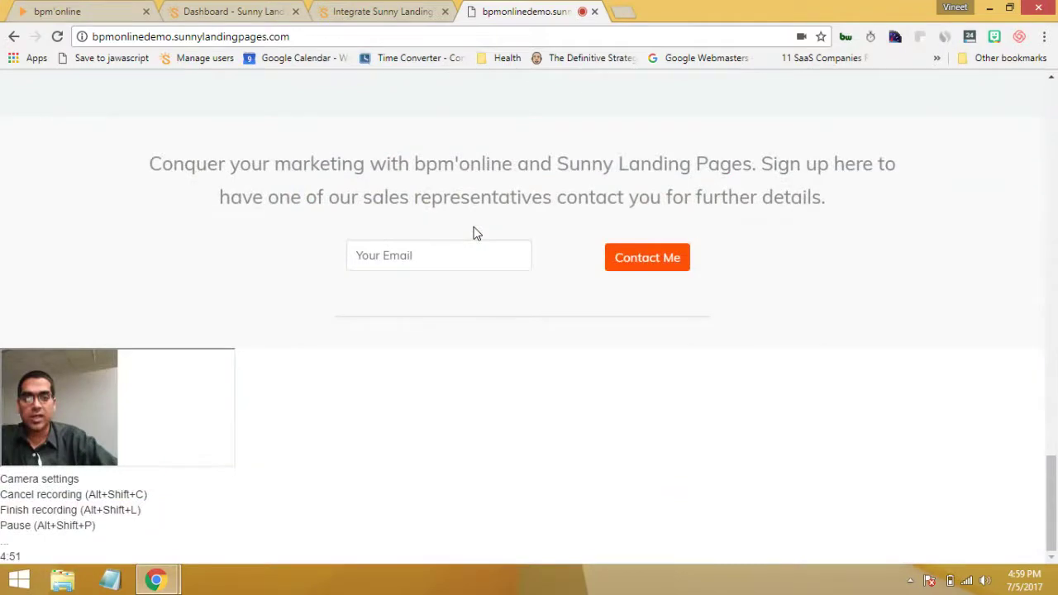
pyautogui.scroll(13, 466, 253)
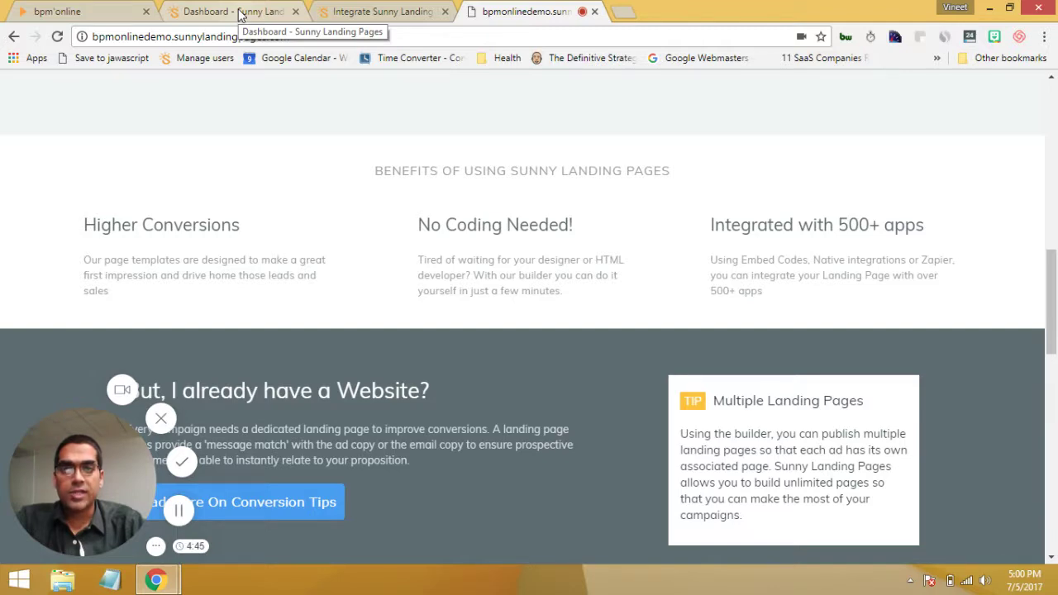
pyautogui.scroll(10, 594, 339)
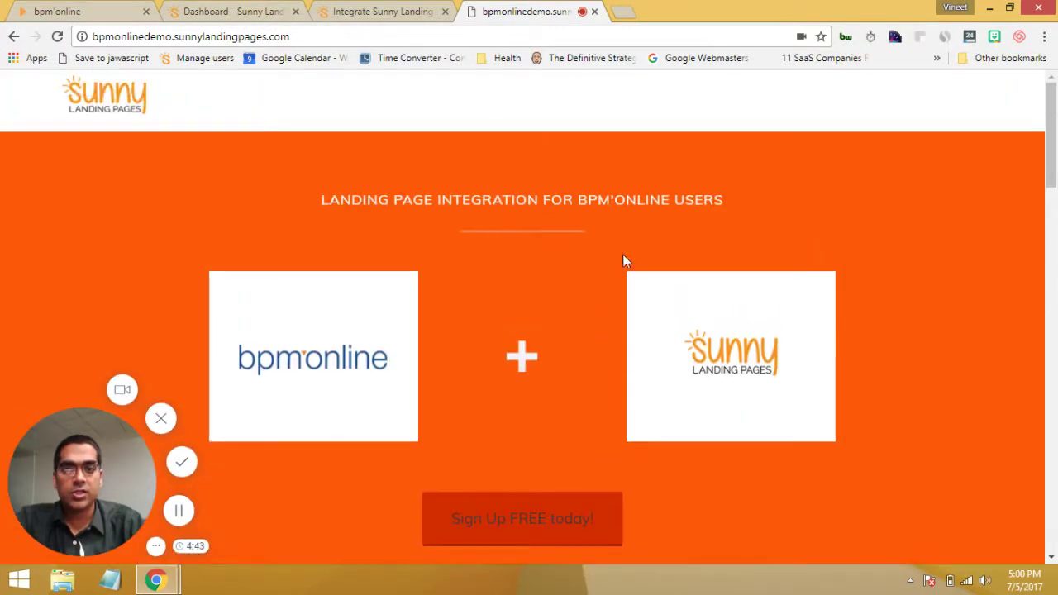